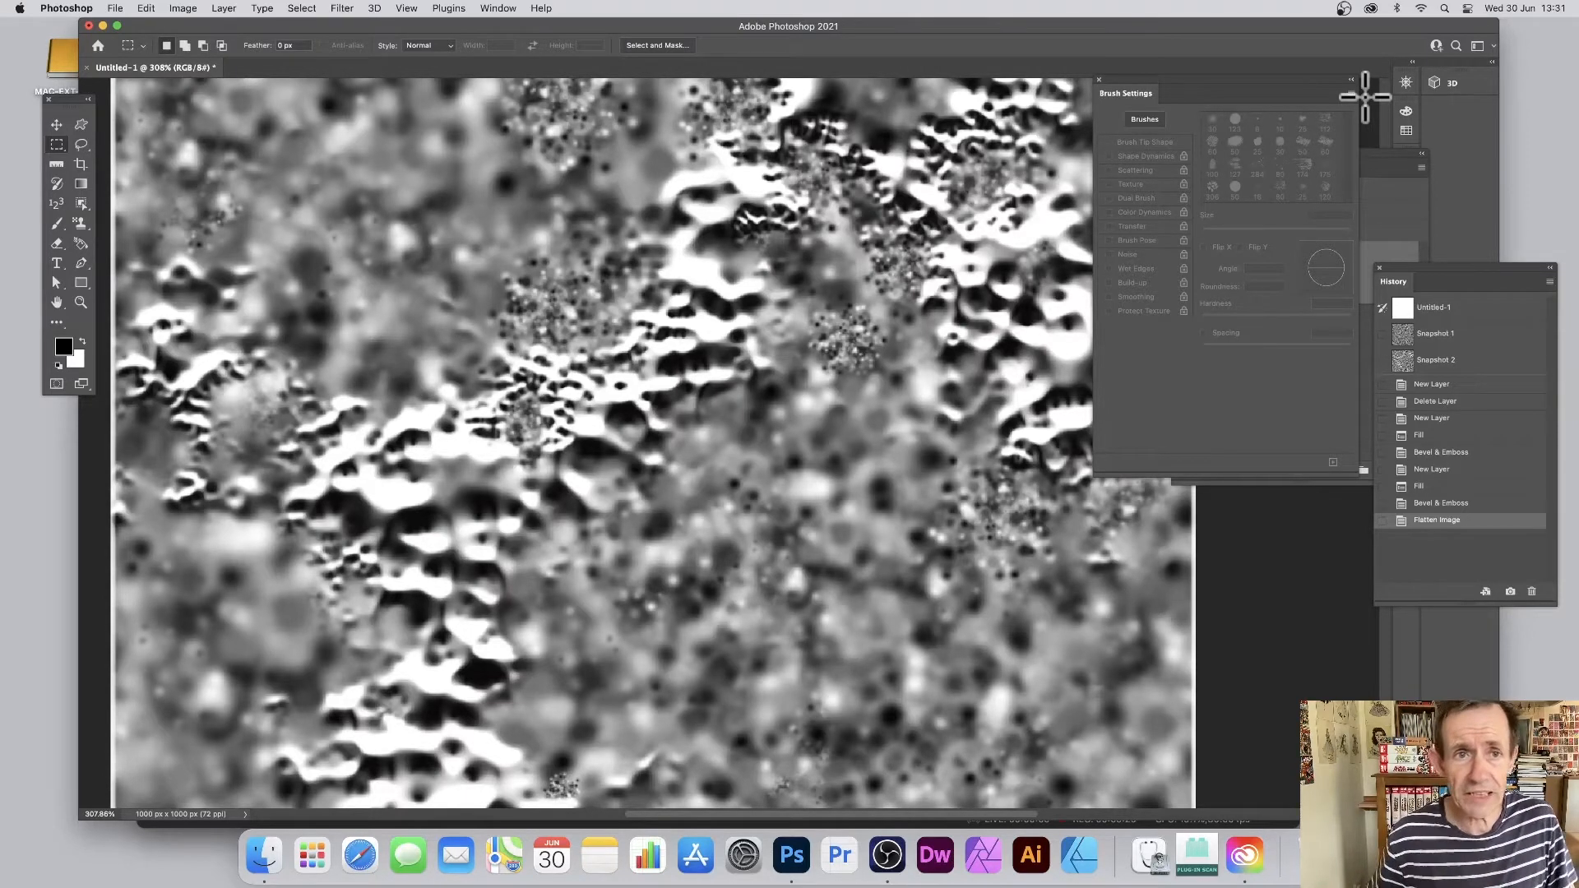
Revert the document to its blank initial snapshot and add a new empty layer above the Background.
left_click(501, 8)
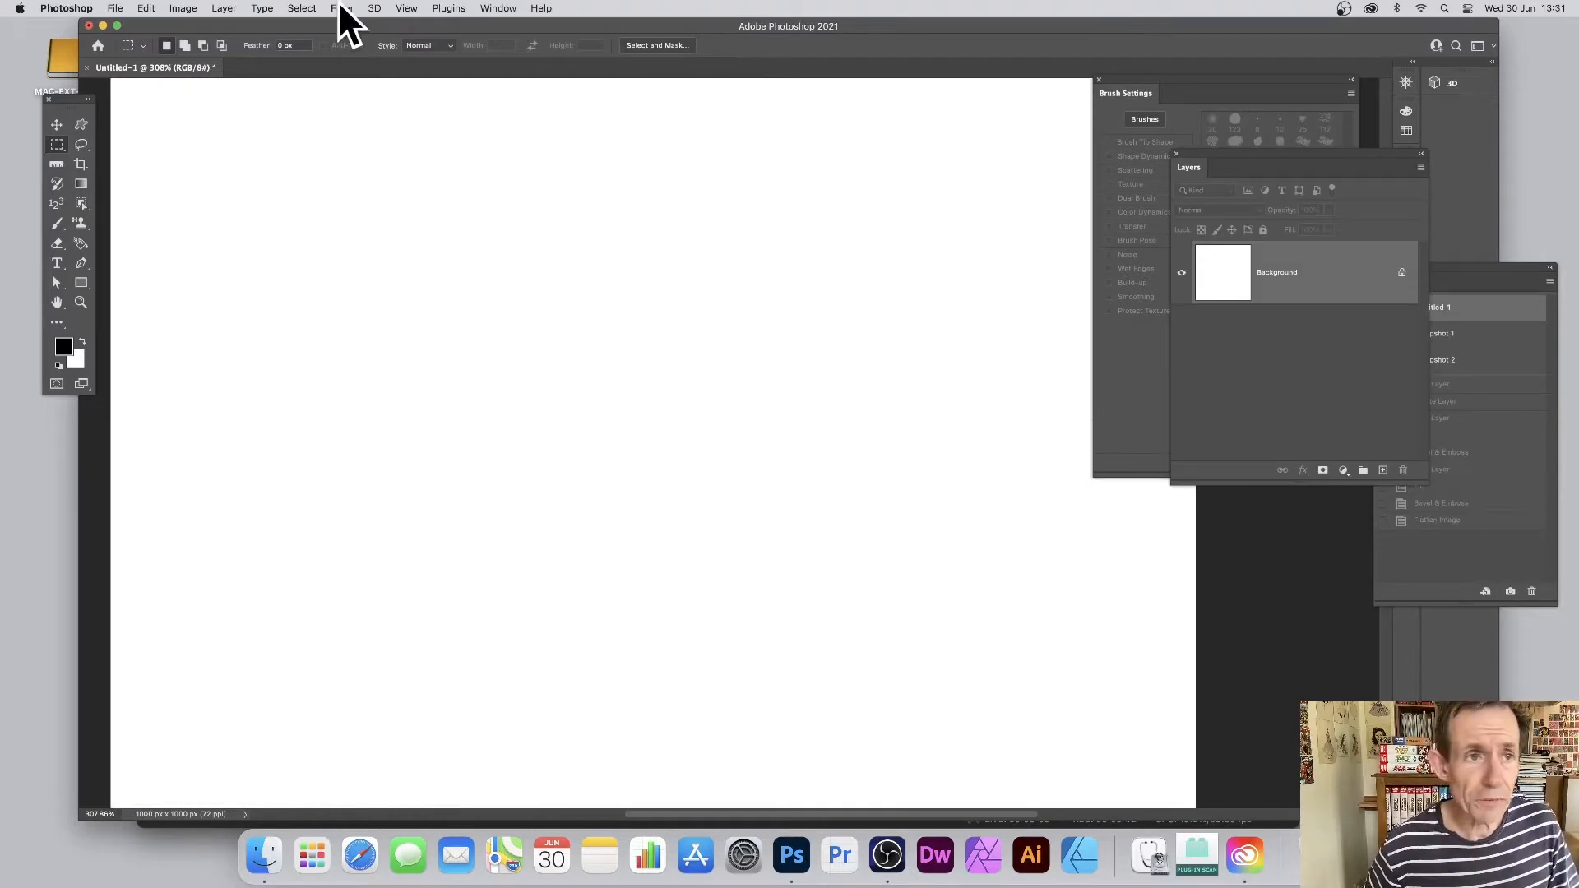
left_click(225, 8)
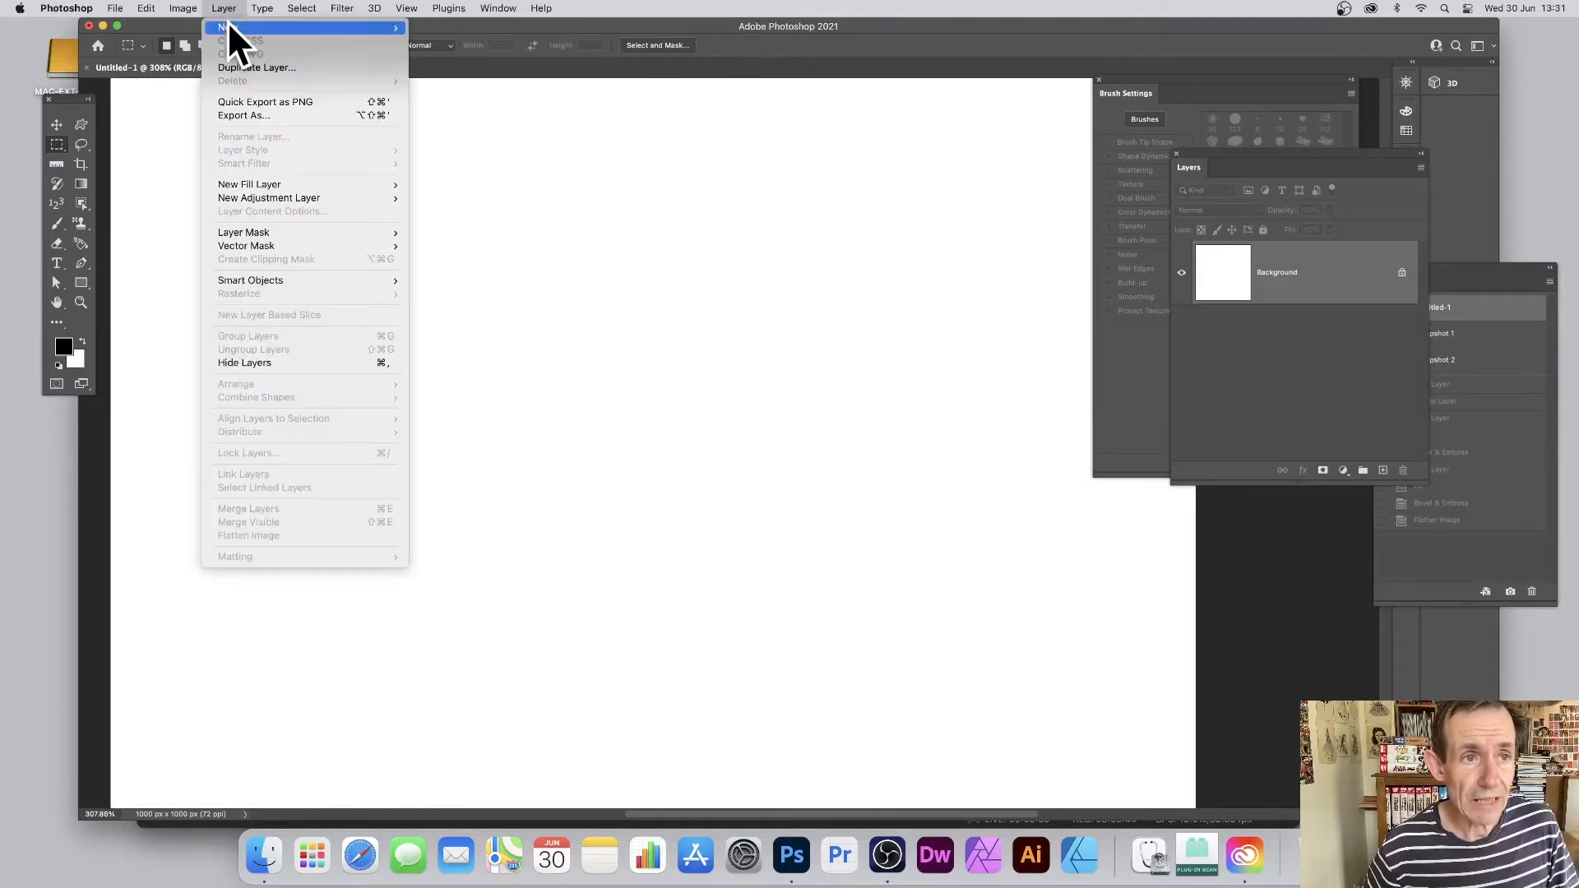
mouse_move(281, 27)
left_click(502, 28)
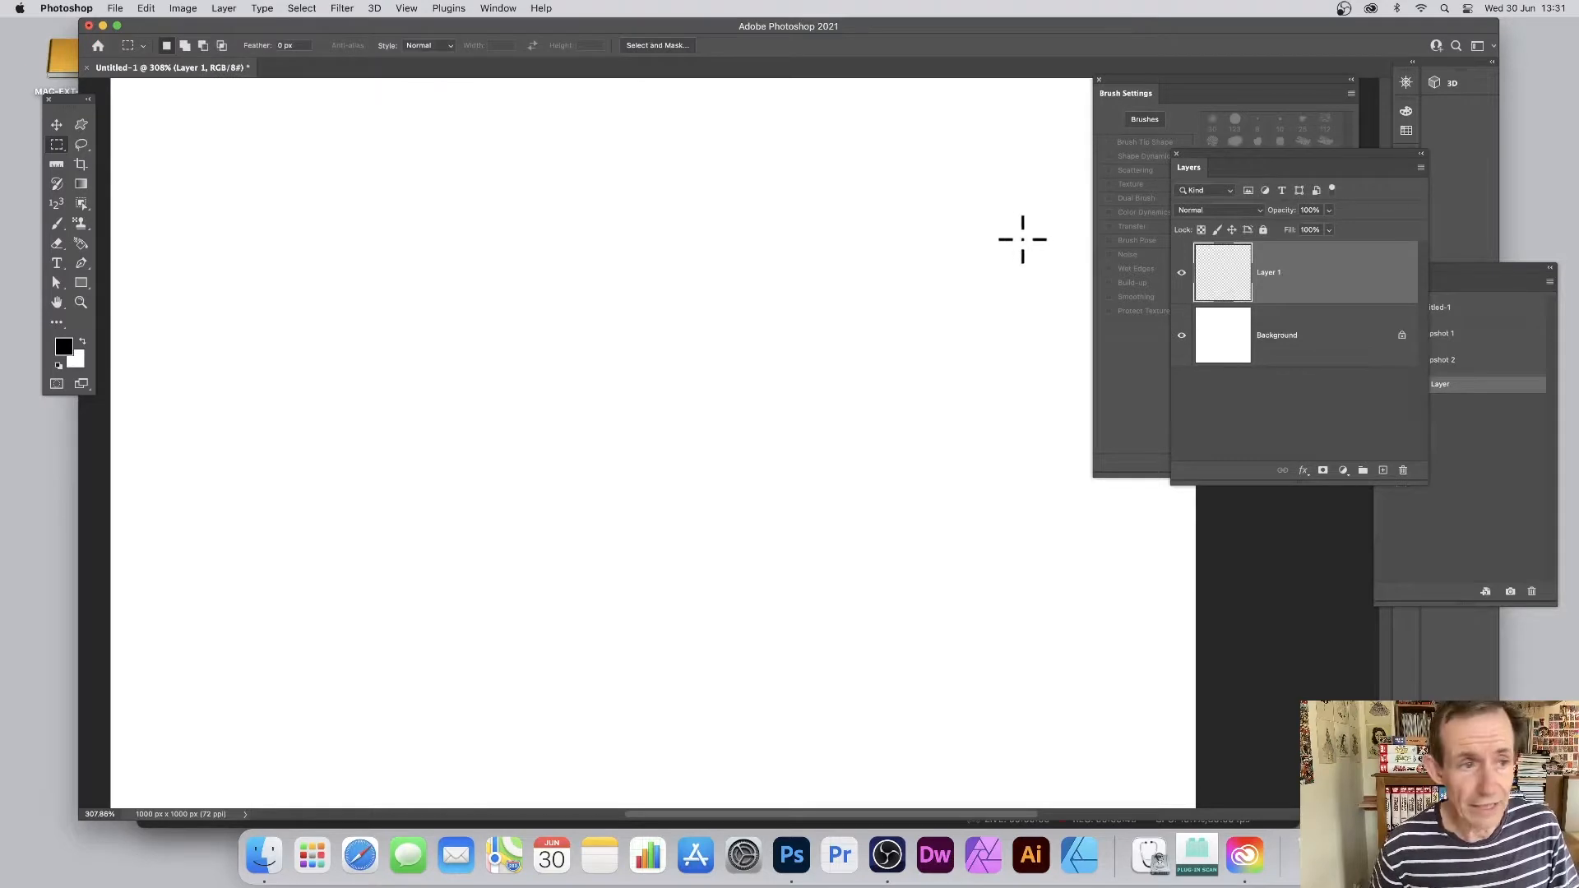
Activate the Brush tool and review its tip shape, Shape Dynamics, Scattering and Color Dynamics settings.
left_click(57, 222)
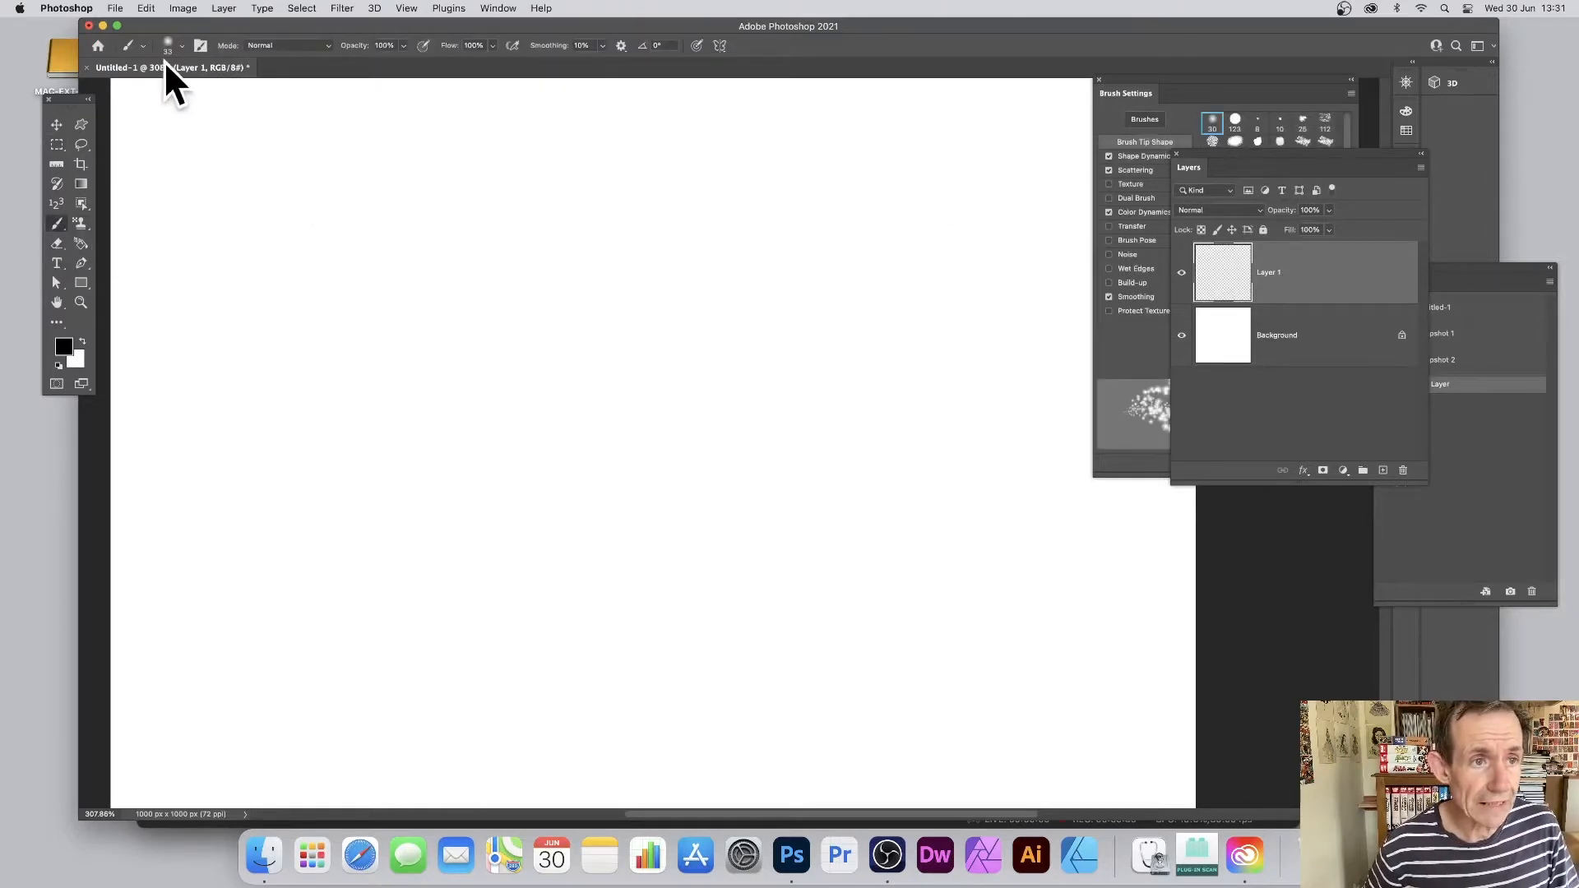
left_click(183, 46)
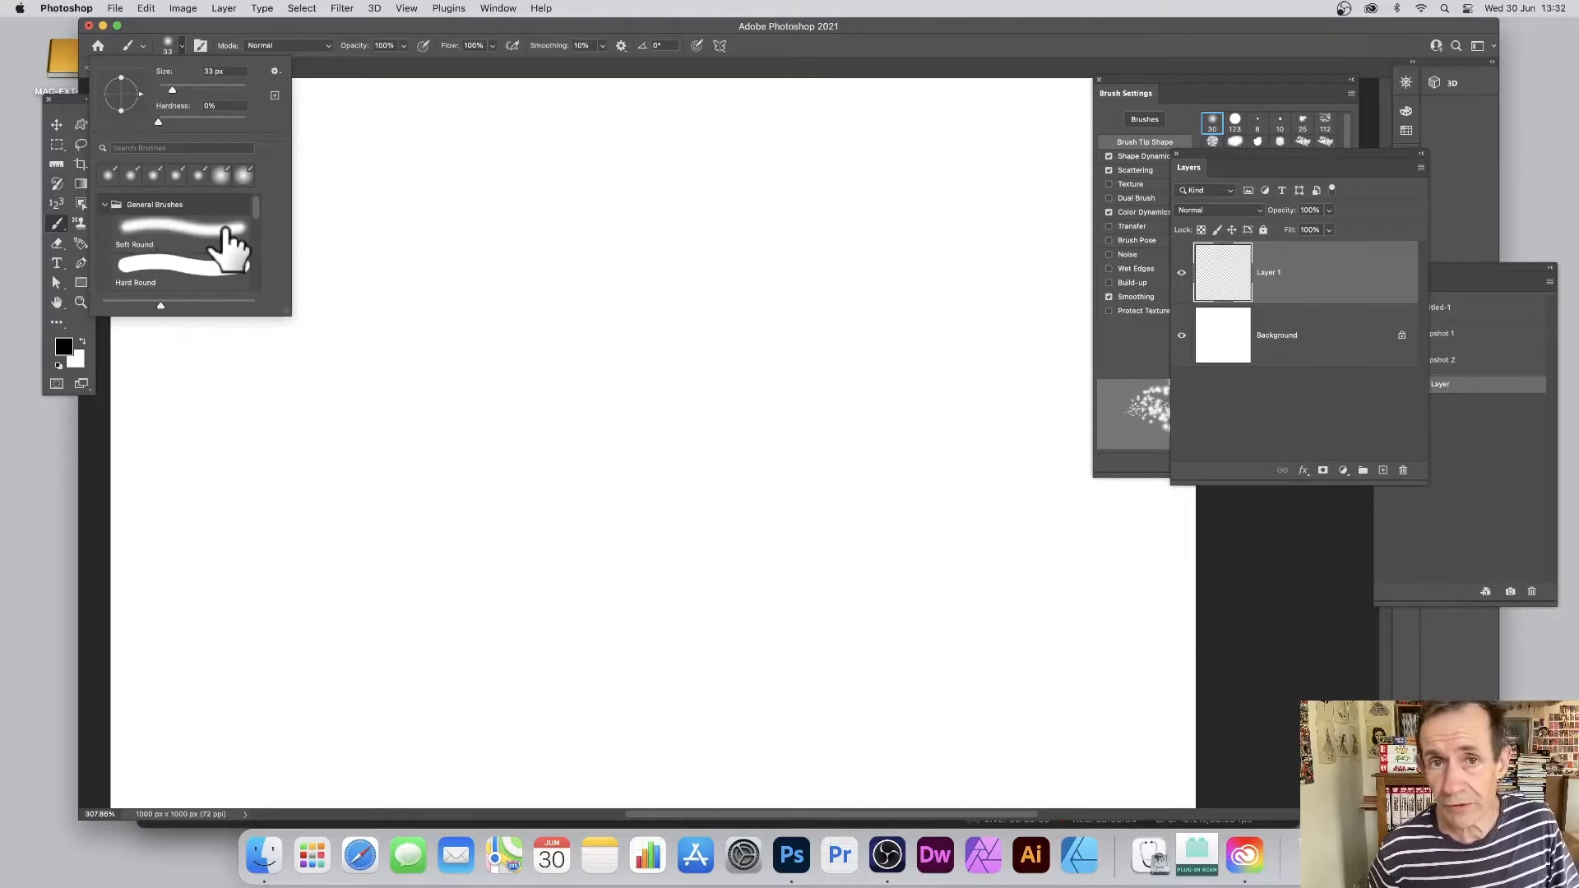
left_click(1139, 95)
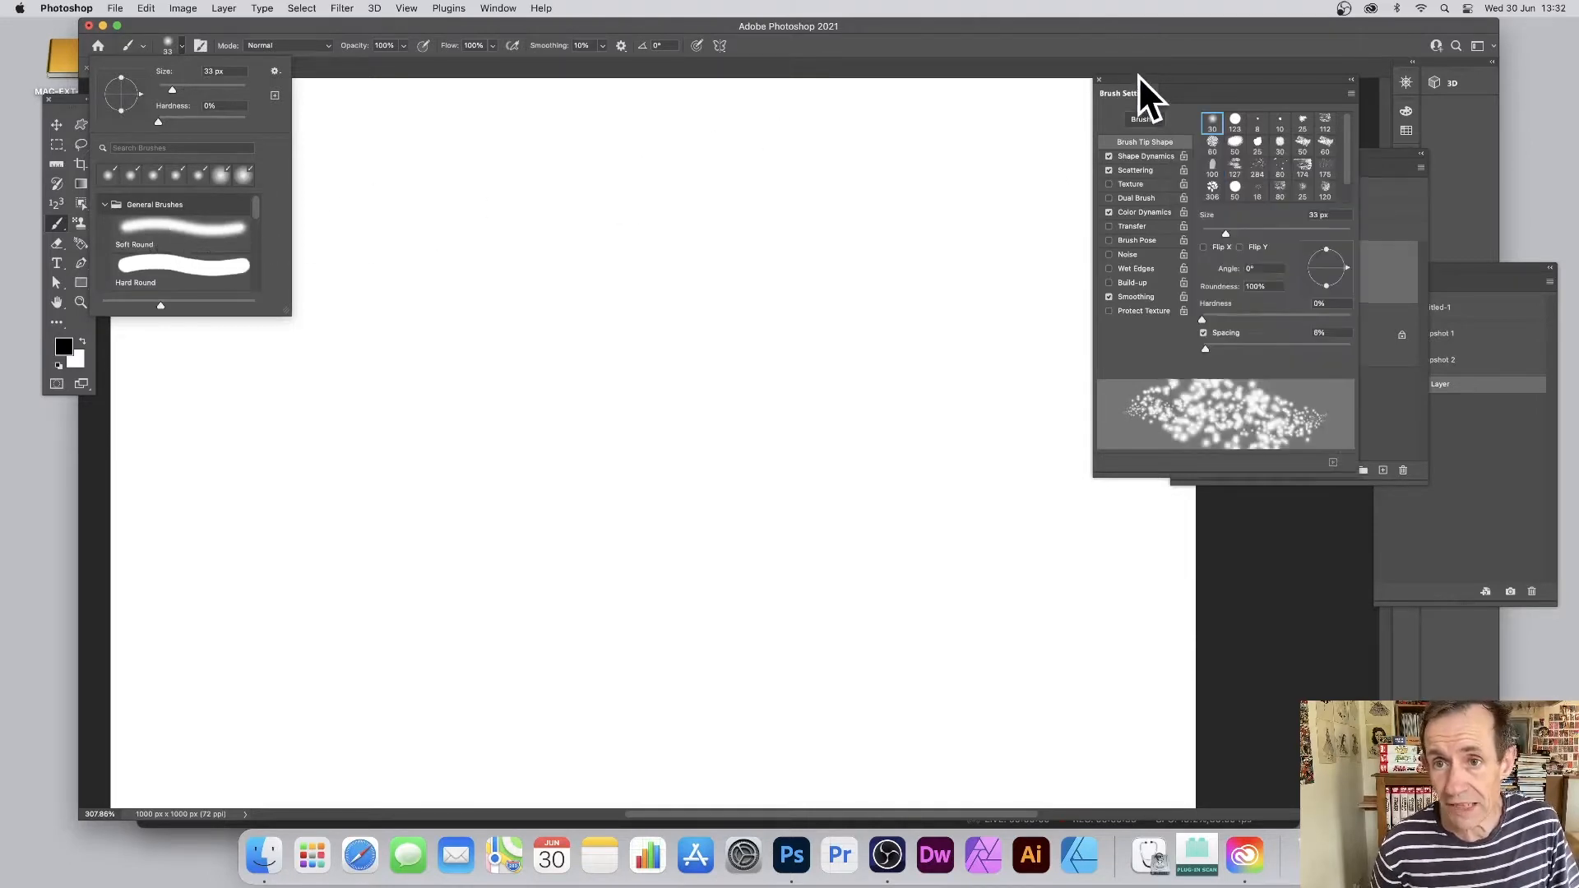
left_click(1107, 144)
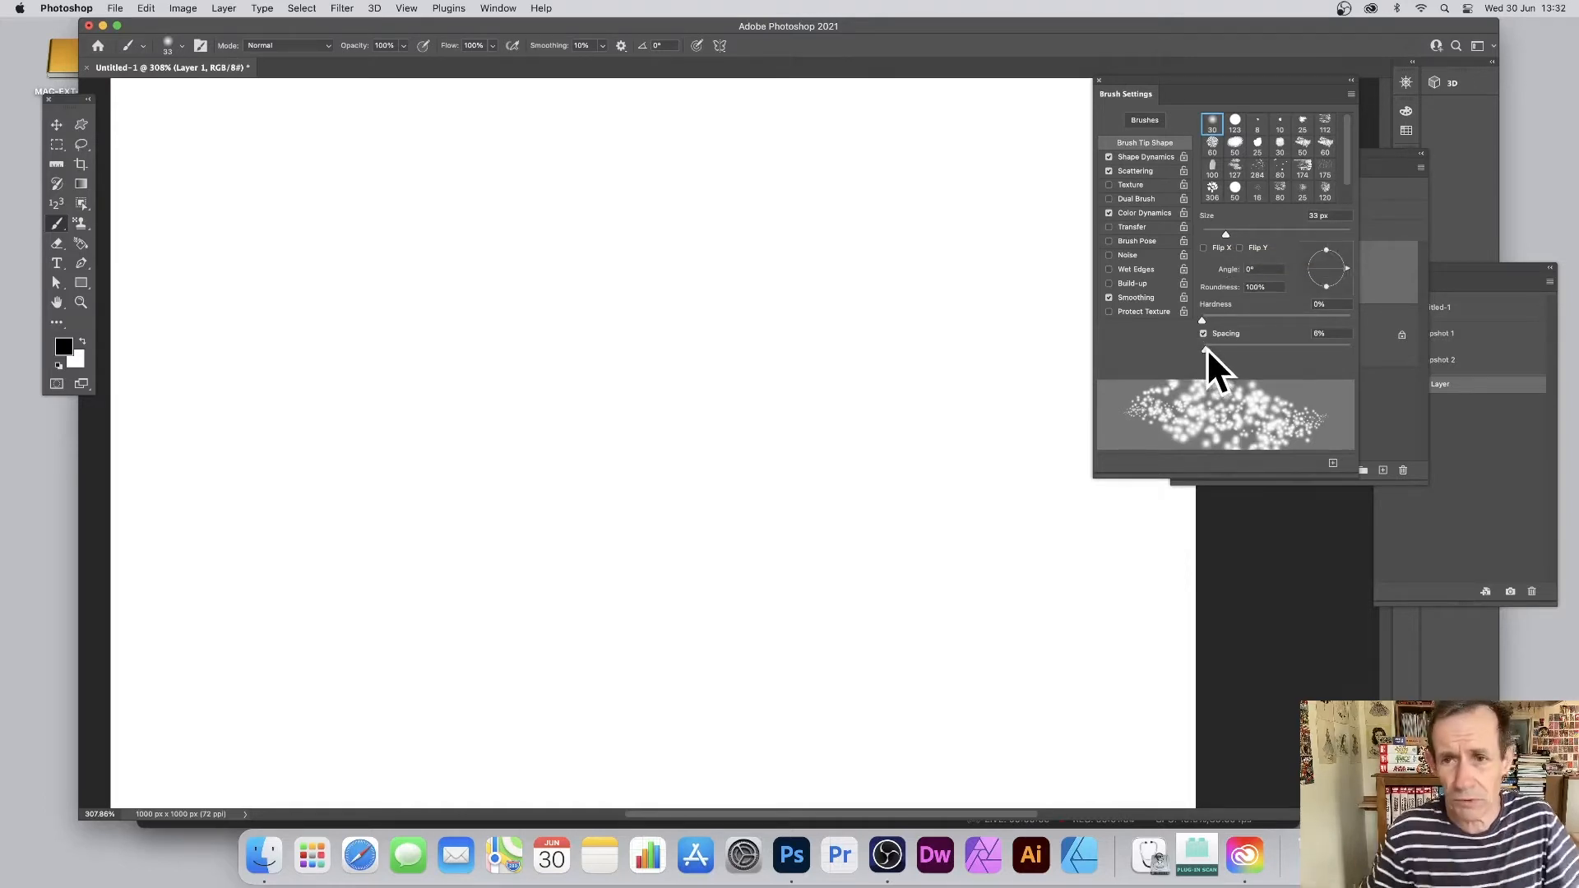
left_click(1109, 156)
left_click(1109, 157)
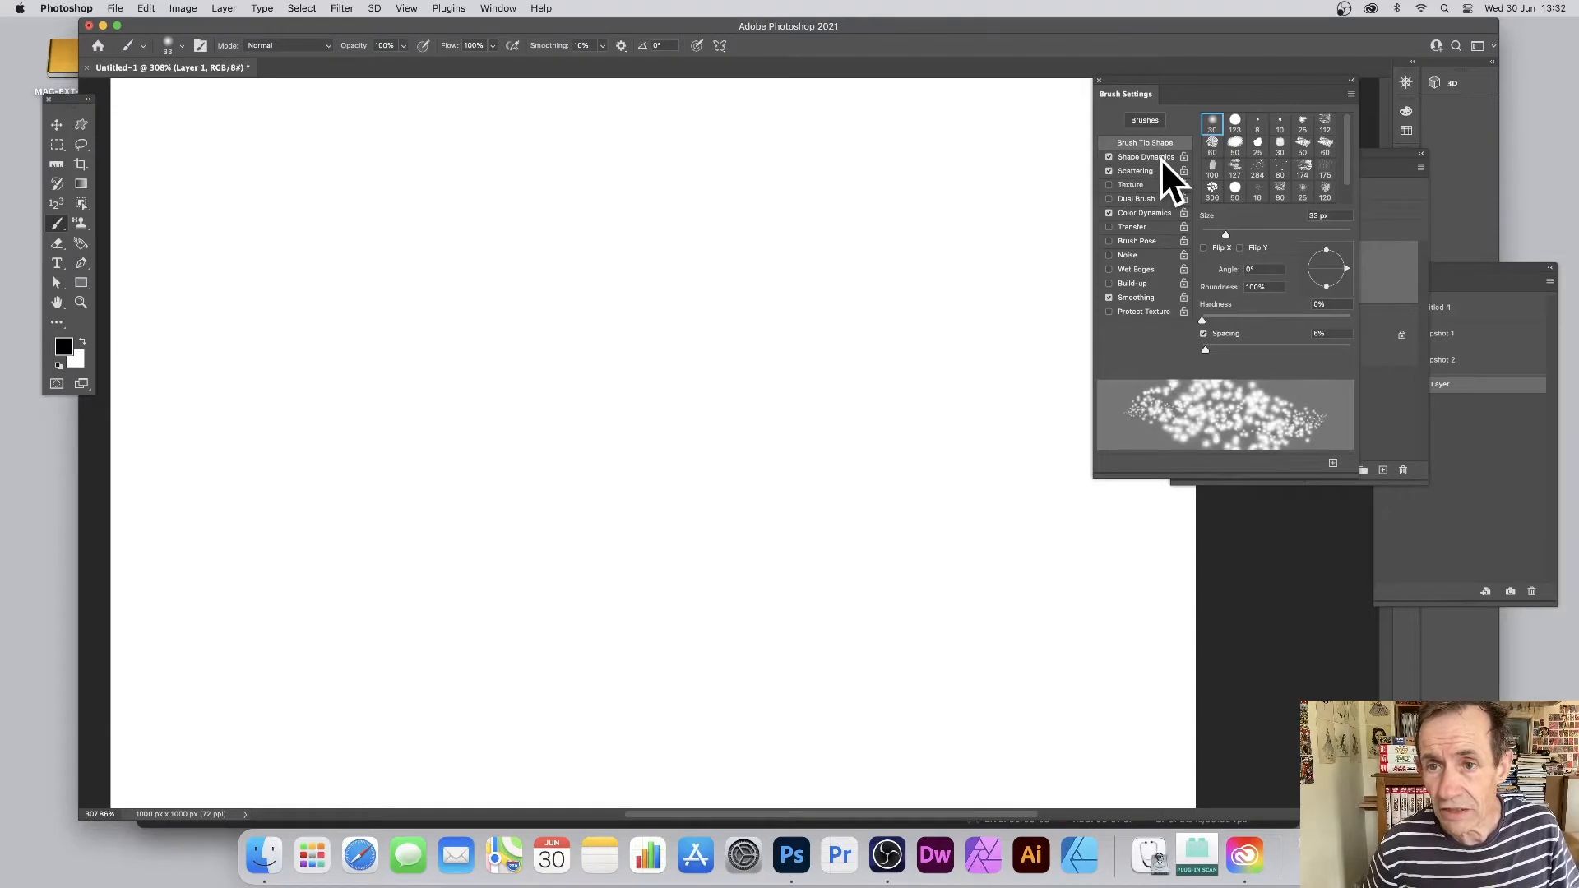
left_click(1156, 156)
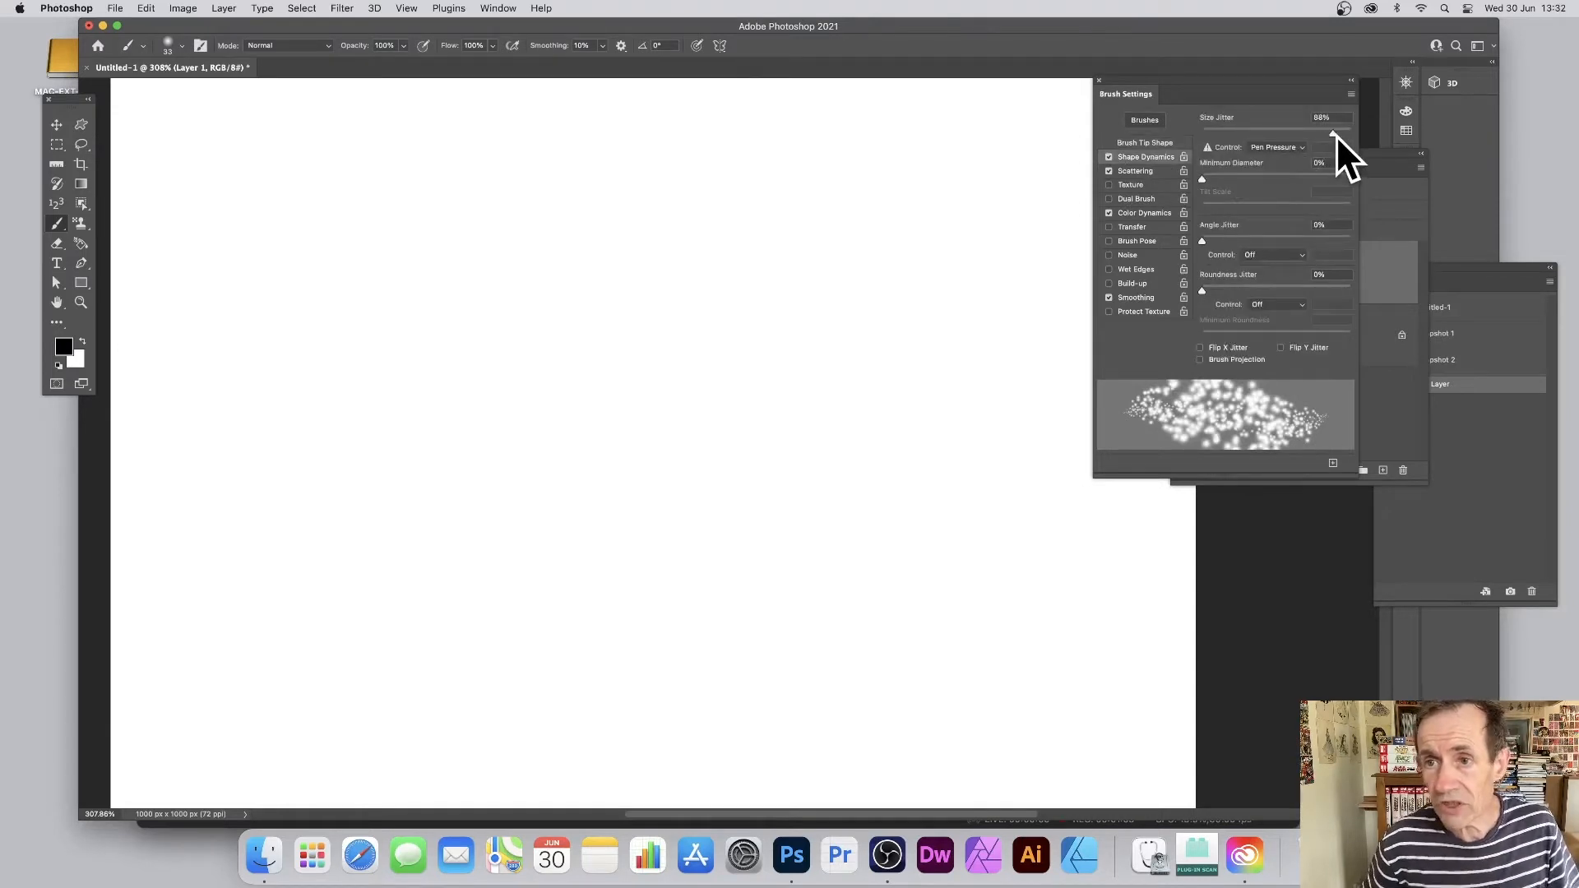
left_click(1143, 171)
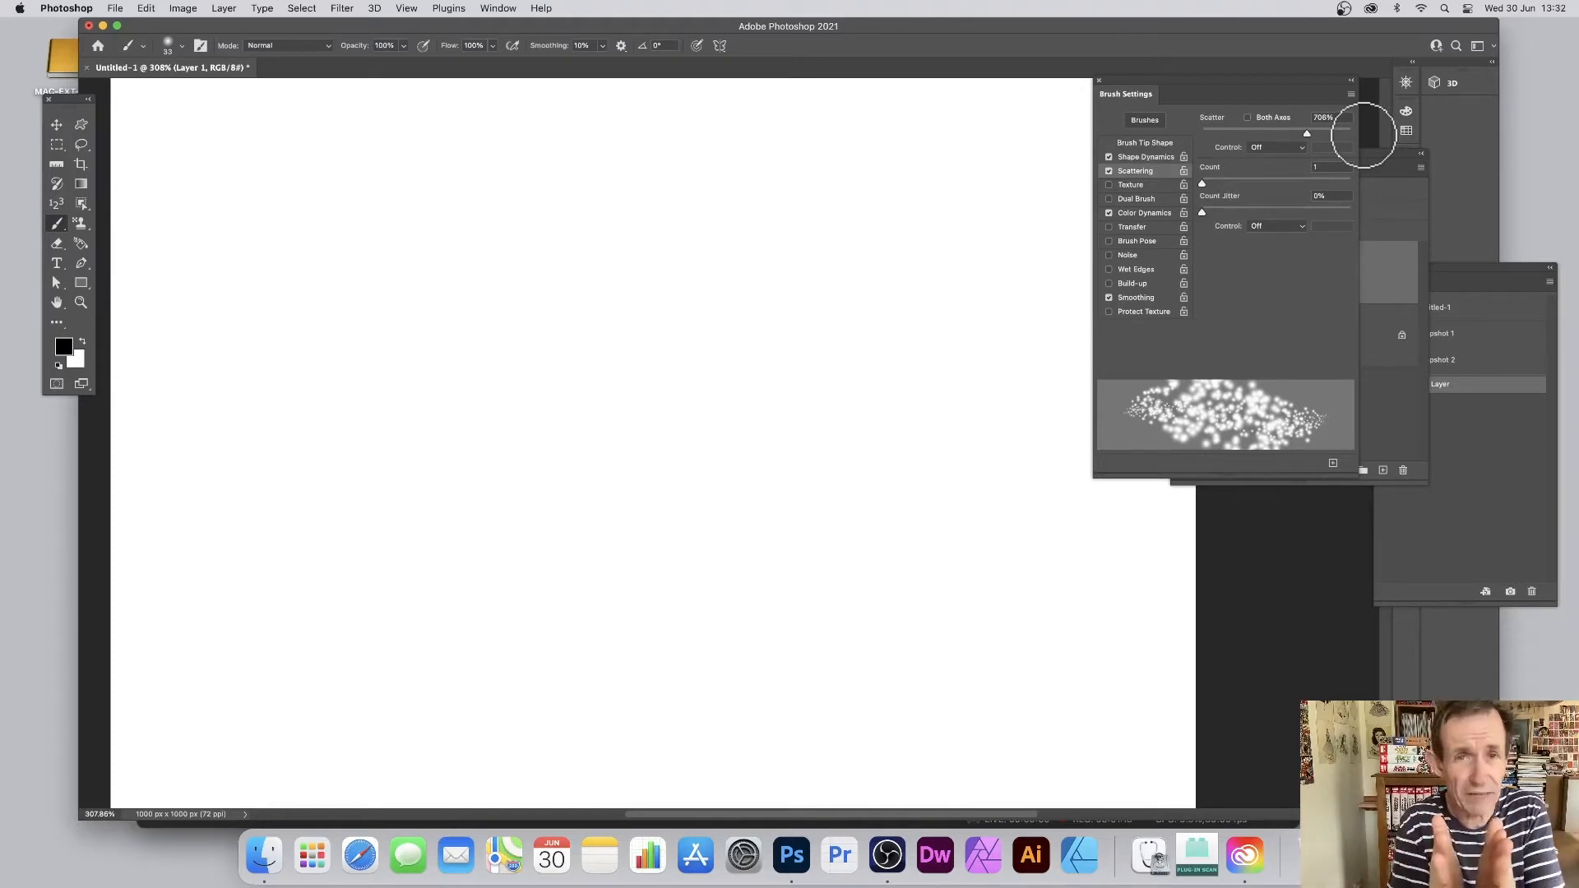
left_click(1157, 215)
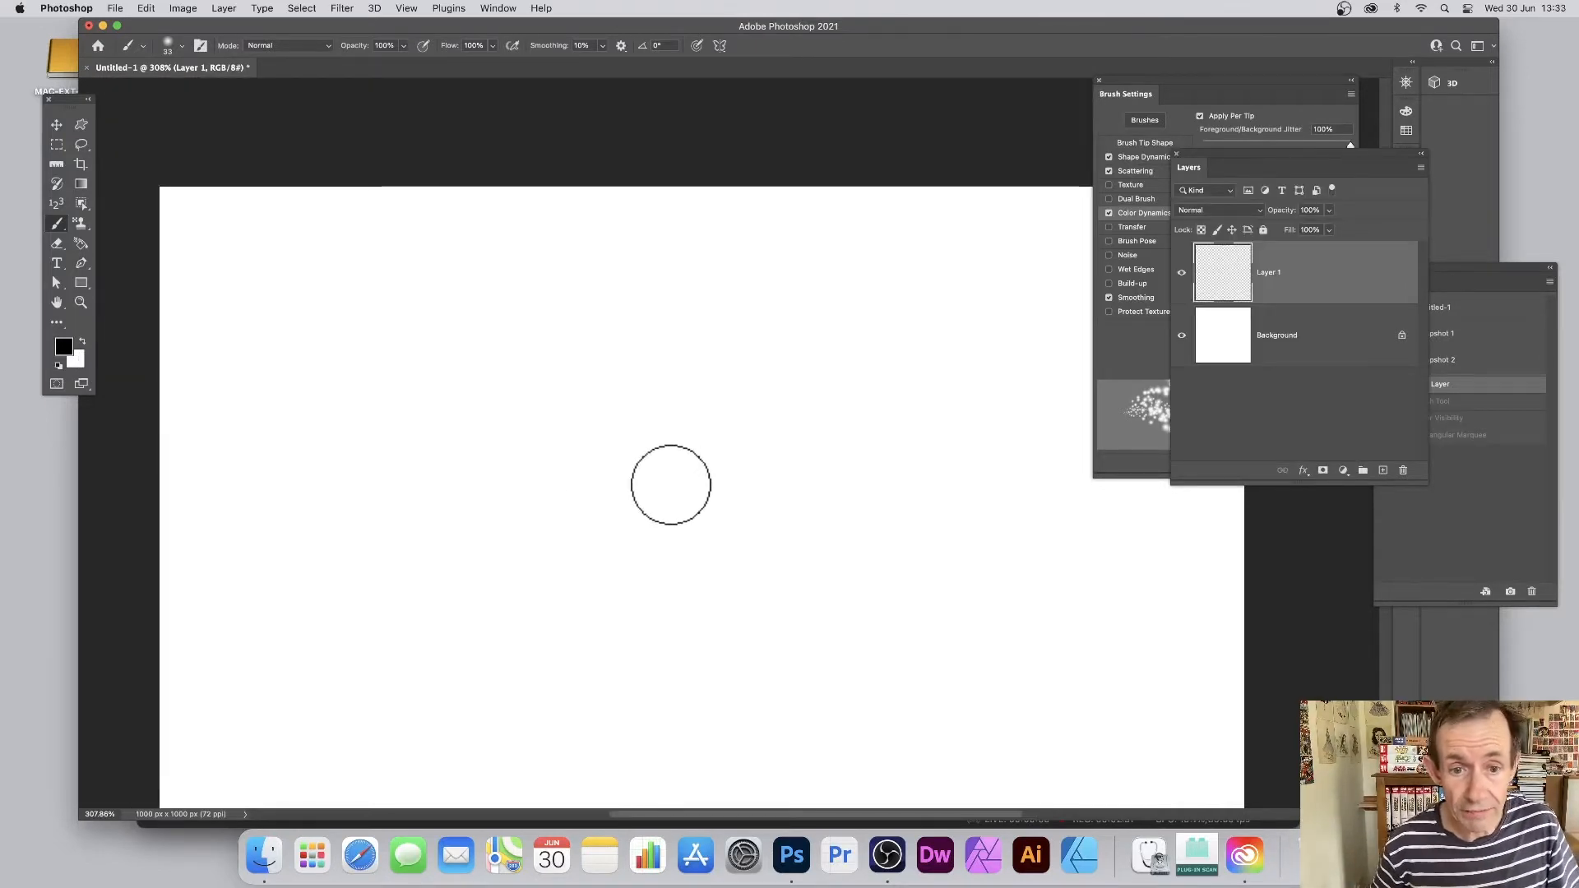
Paint a scattered cluster of soft black, grey and white dabs on Layer 1 and hide the Background layer.
mouse_move(671, 485)
left_mouse_down()
mouse_move(713, 494)
mouse_move(655, 504)
mouse_move(689, 458)
mouse_move(713, 484)
mouse_move(626, 501)
mouse_move(647, 476)
mouse_move(754, 526)
mouse_move(660, 505)
mouse_move(694, 451)
mouse_move(649, 496)
mouse_move(840, 505)
mouse_move(828, 491)
mouse_move(747, 491)
left_mouse_up()
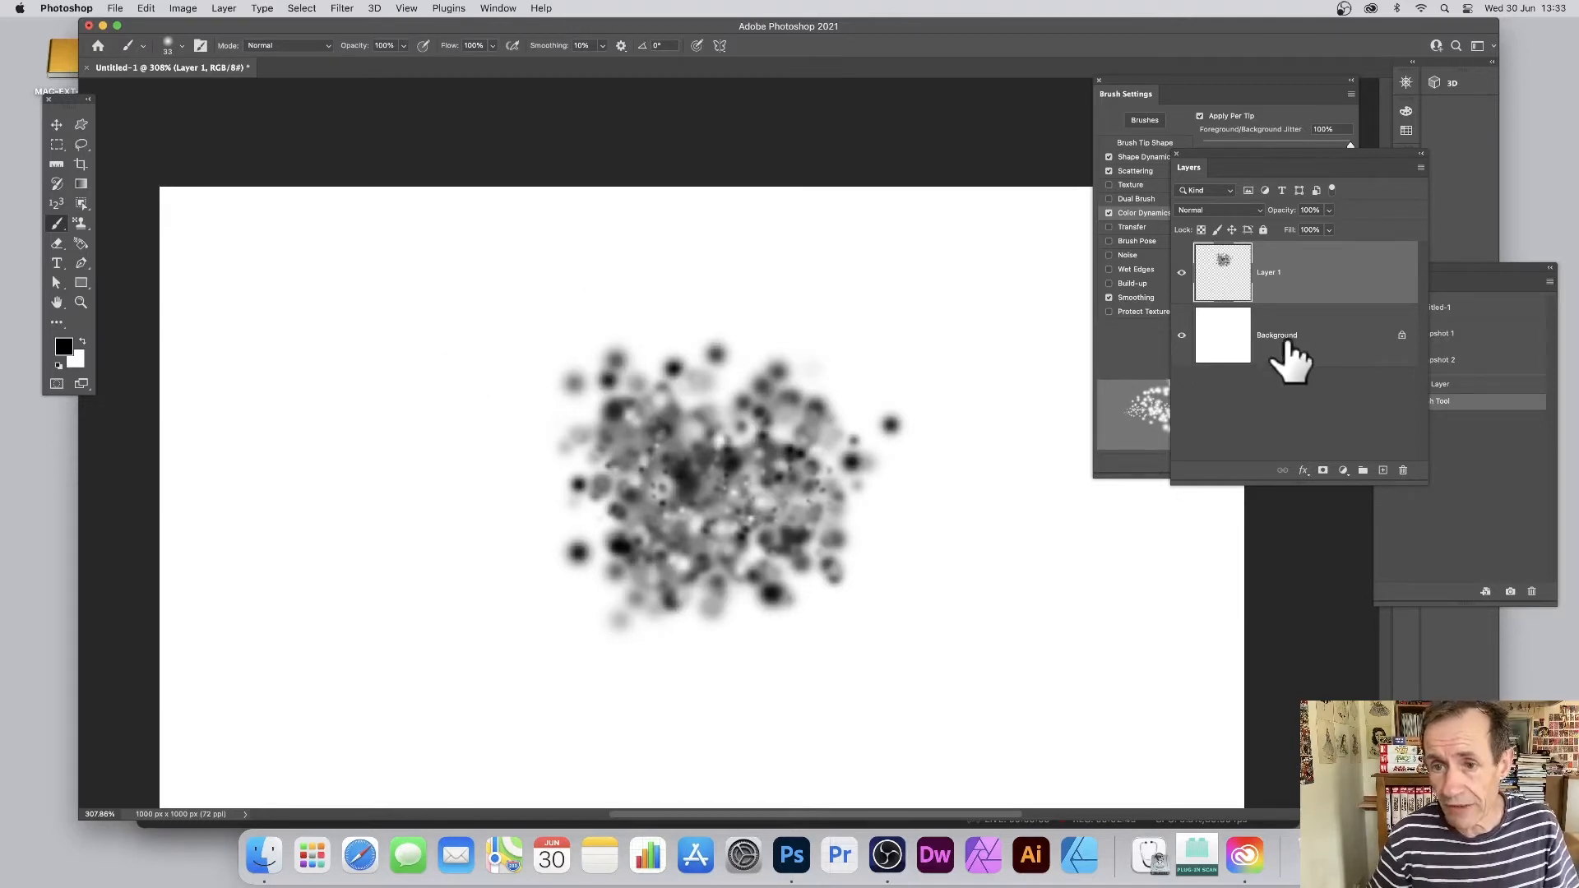
left_click(1182, 336)
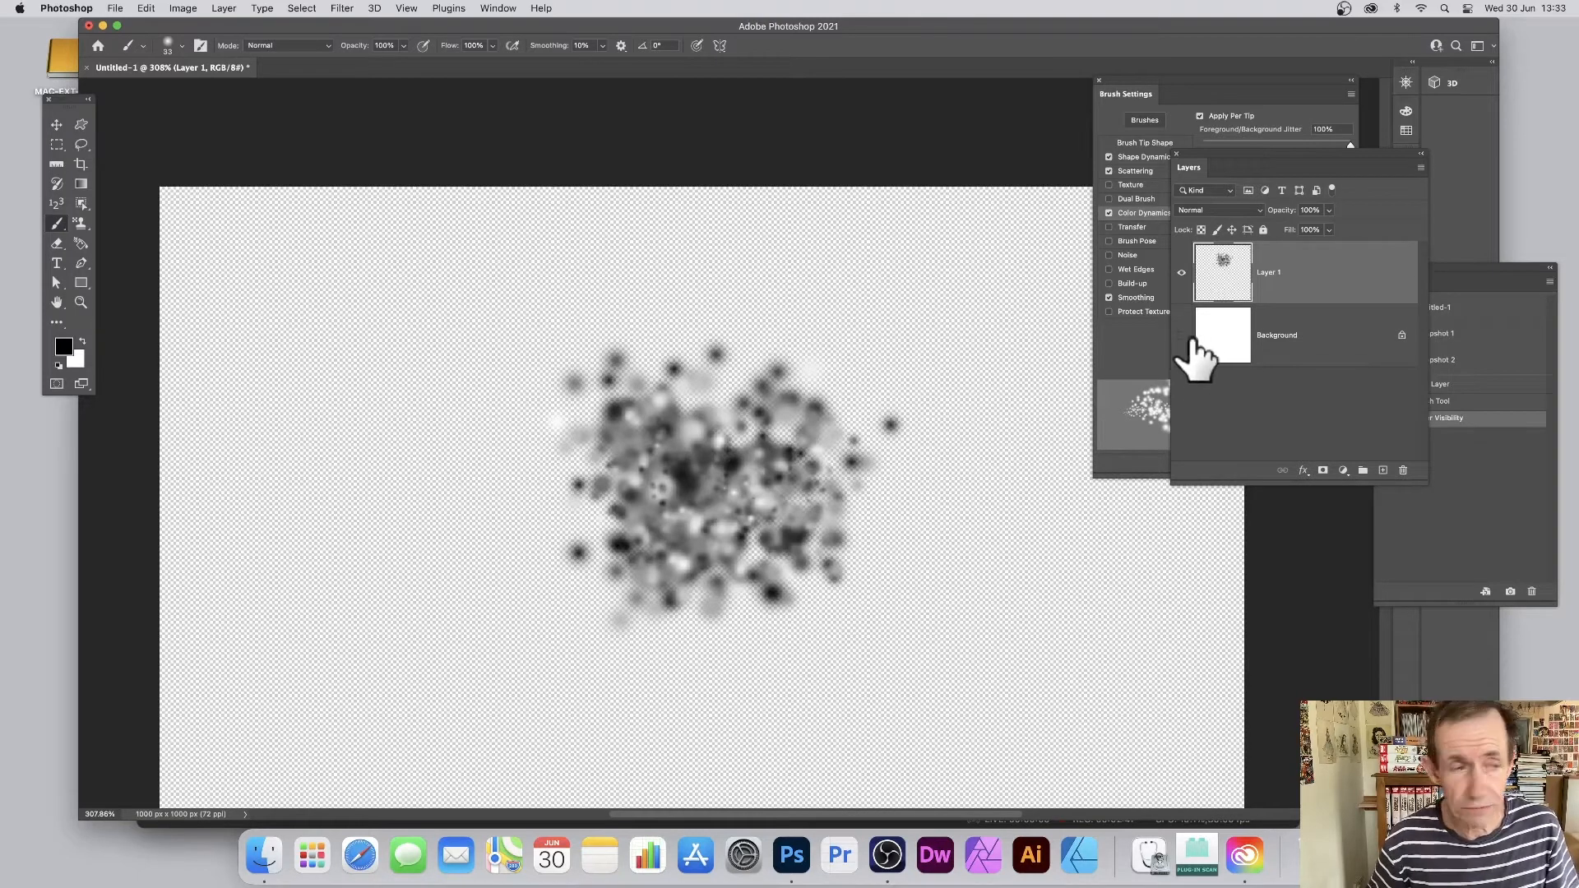
Define a pattern from a rectangular selection drawn around the painted cluster.
left_click(57, 144)
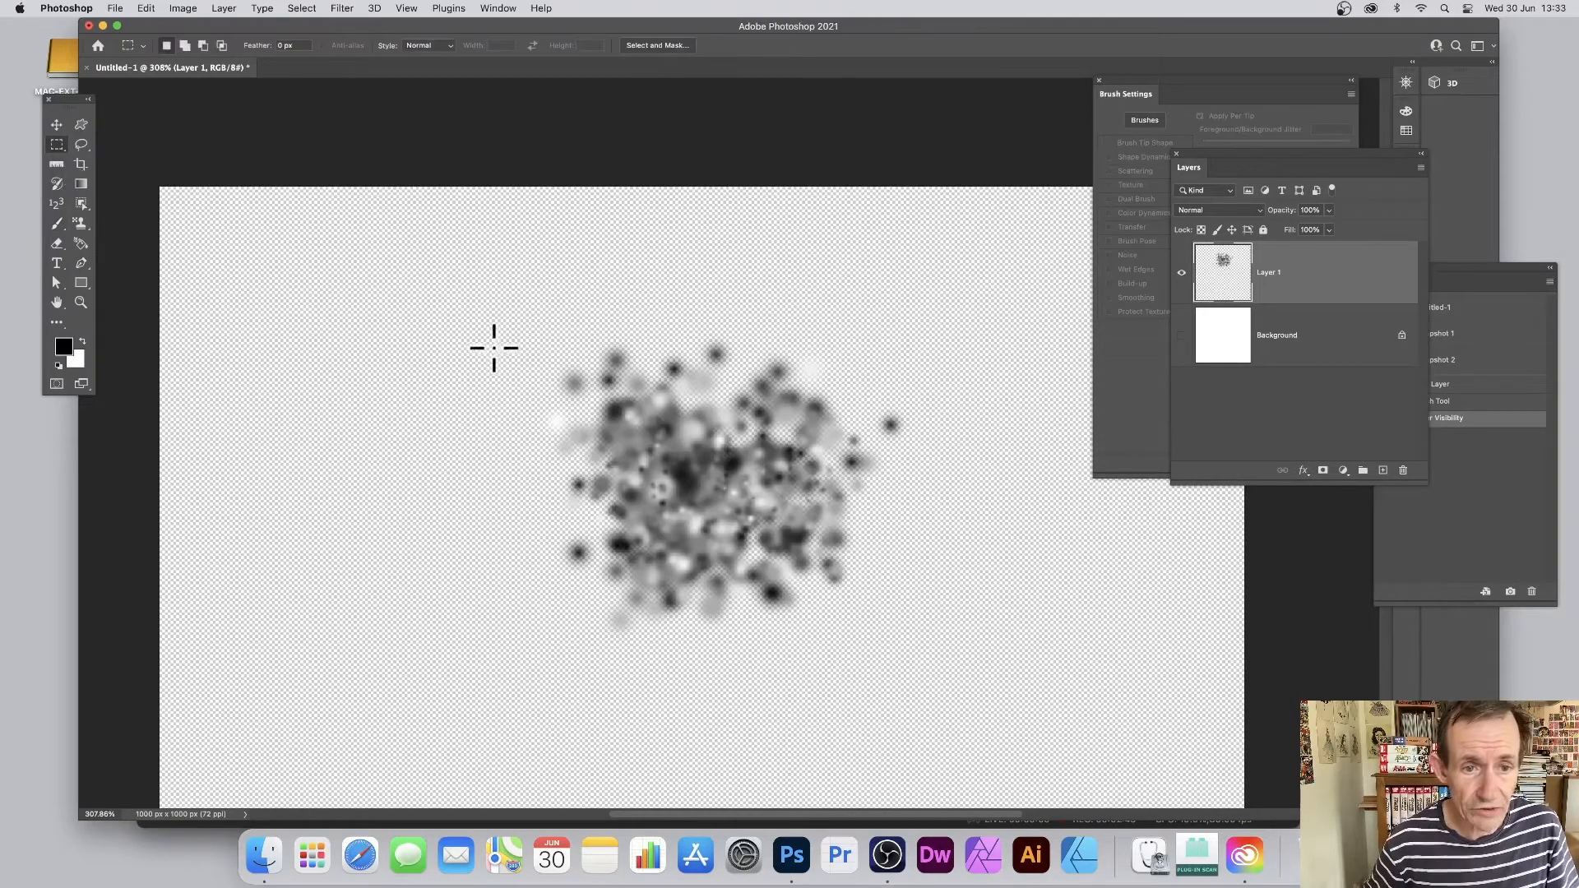
left_click_drag(497, 302, 943, 651)
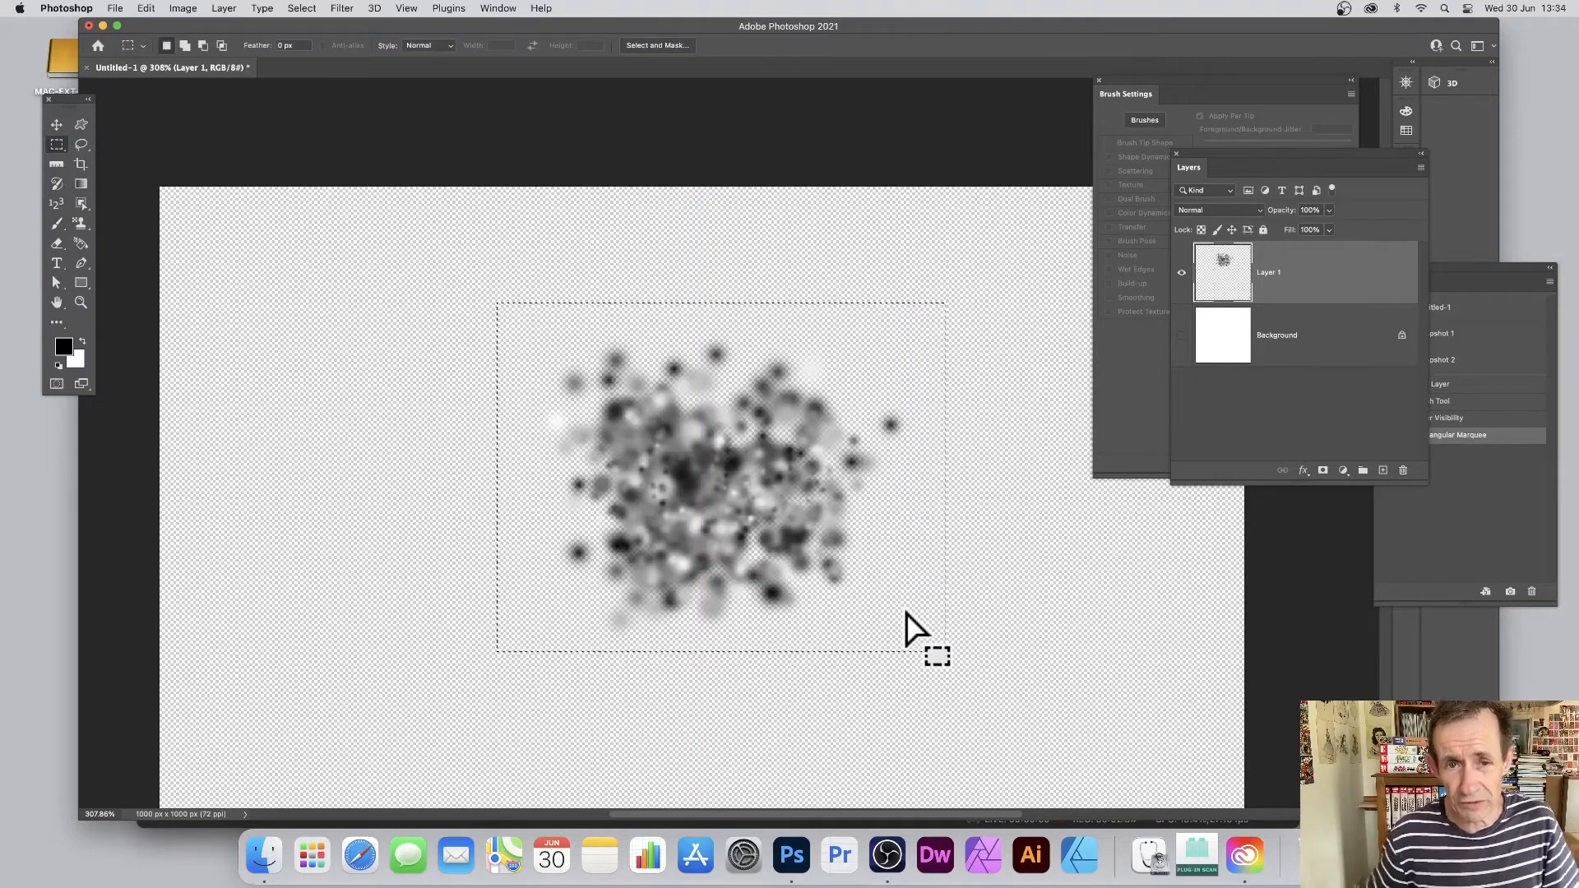
left_click(144, 8)
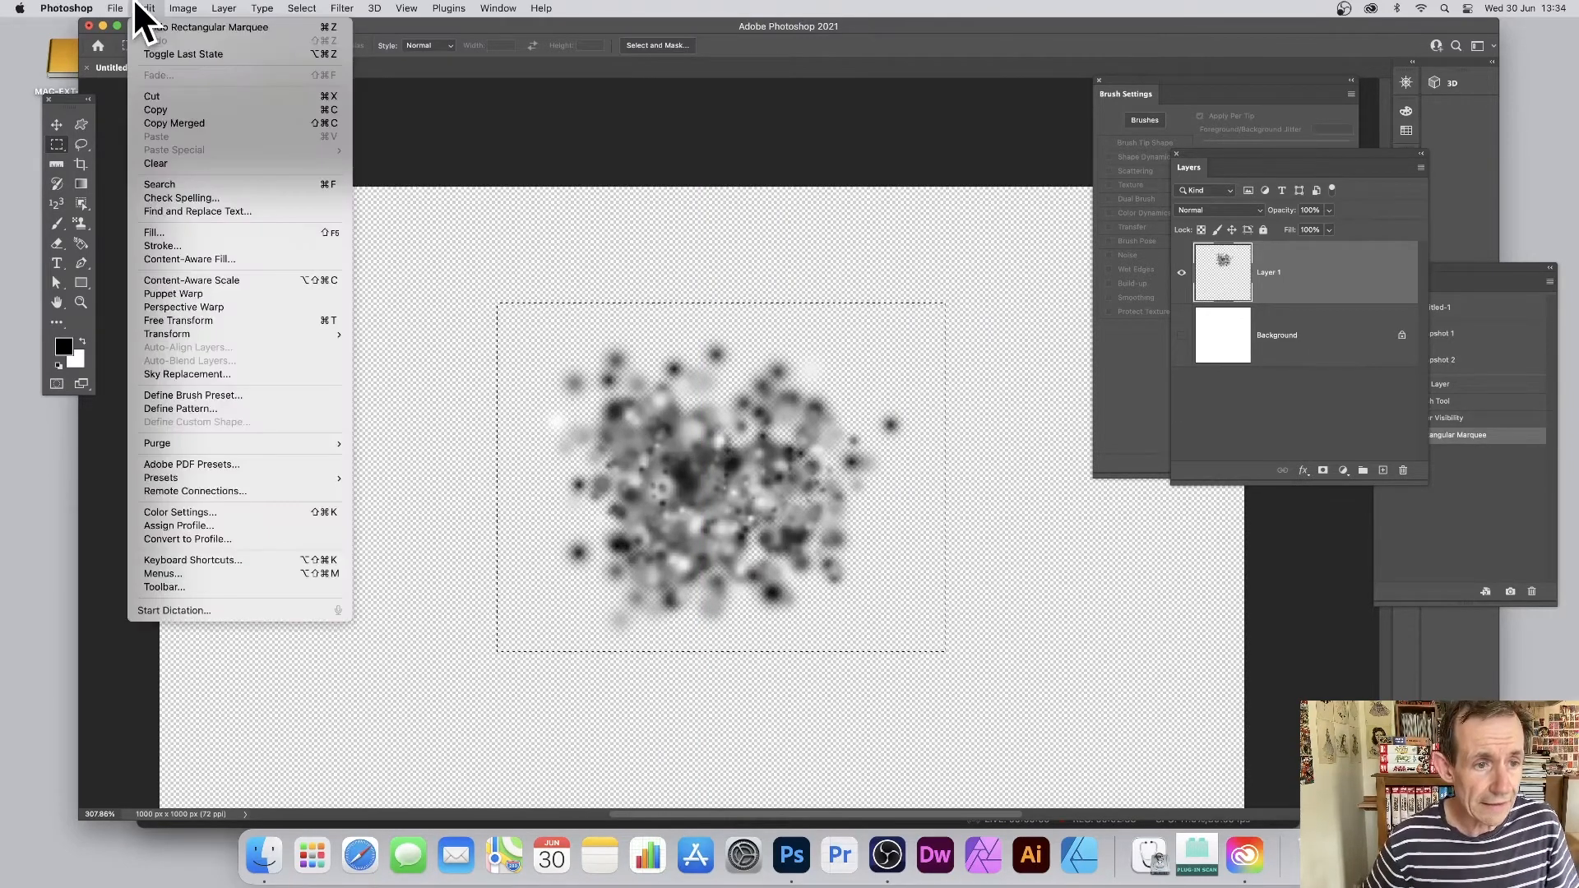
left_click(200, 408)
left_click(942, 403)
Delete the painted layer and add a fresh empty layer above the Background.
key("Delete")
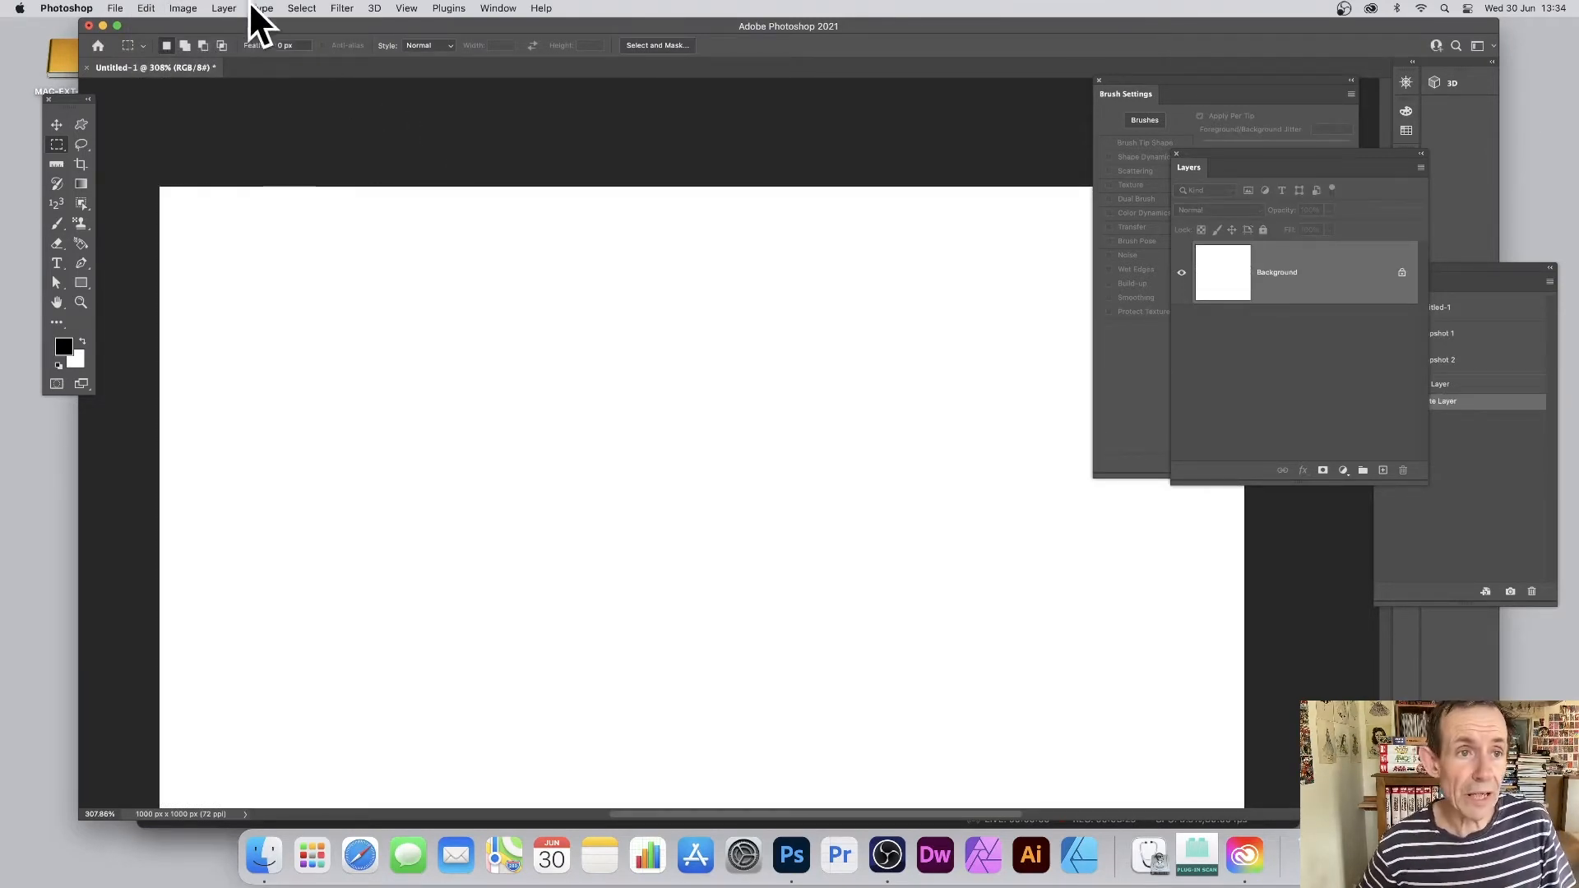
left_click(223, 8)
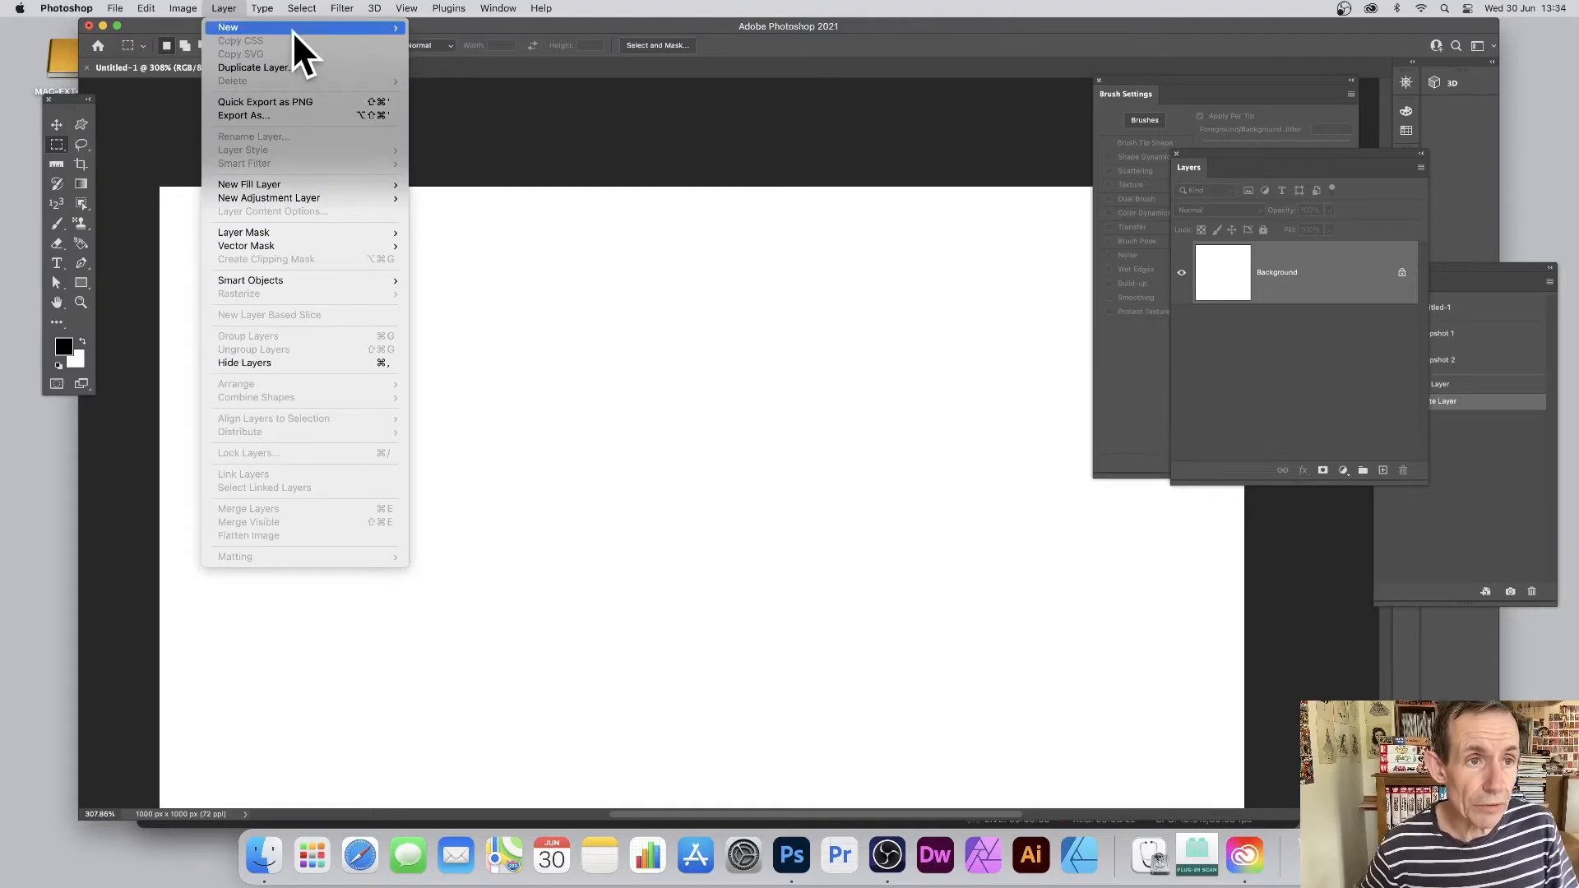
mouse_move(293, 31)
left_click(473, 31)
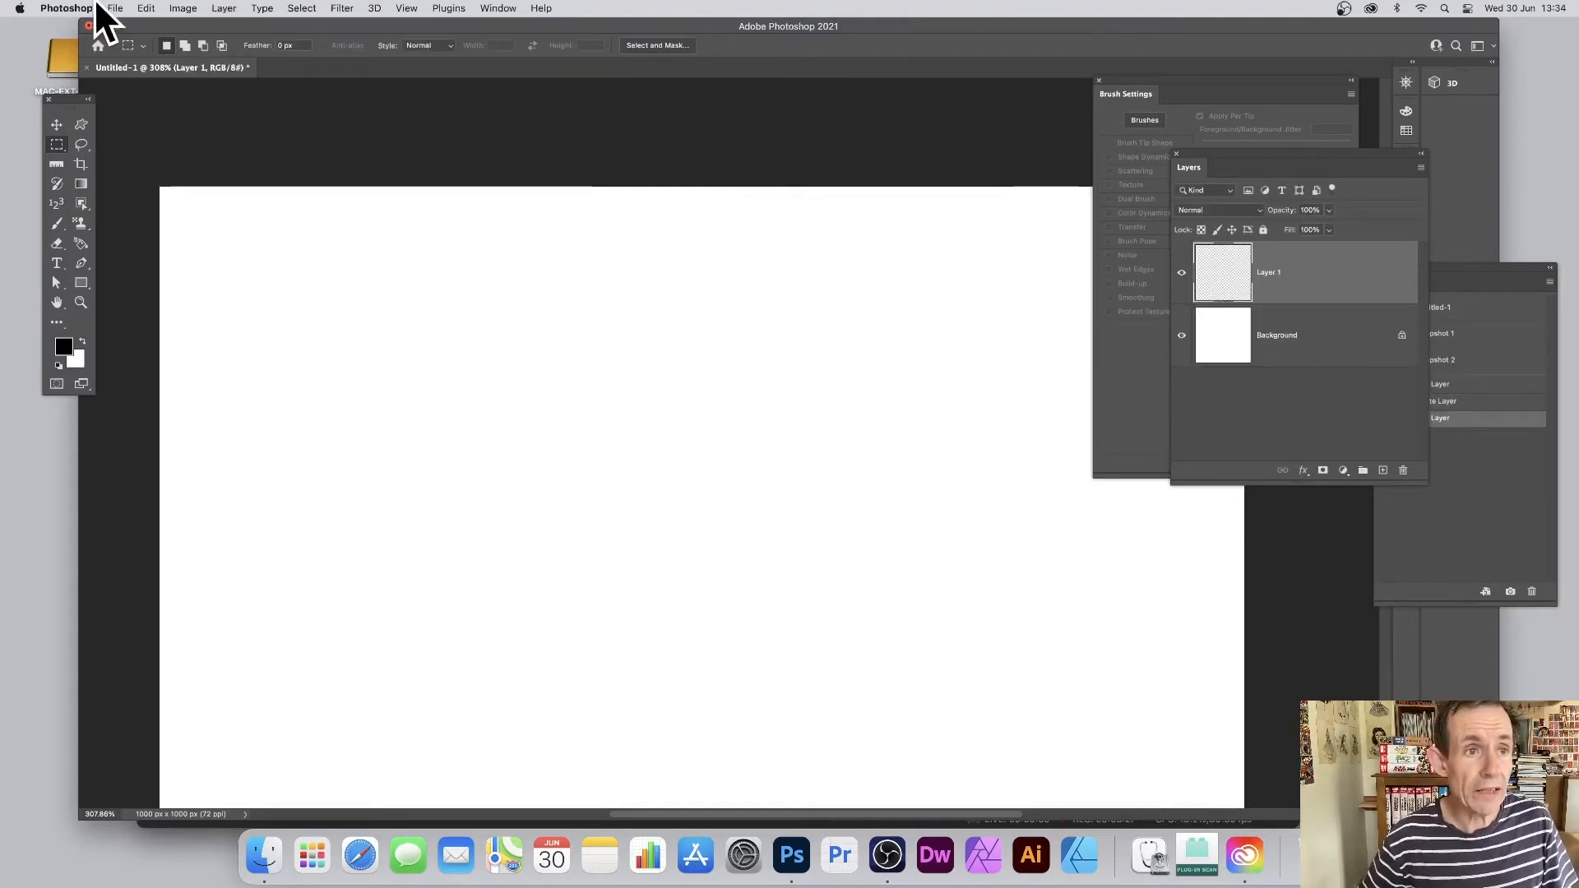
Set up a pattern fill for the empty layer using the newly defined custom pattern and the Random Fill script.
left_click(147, 8)
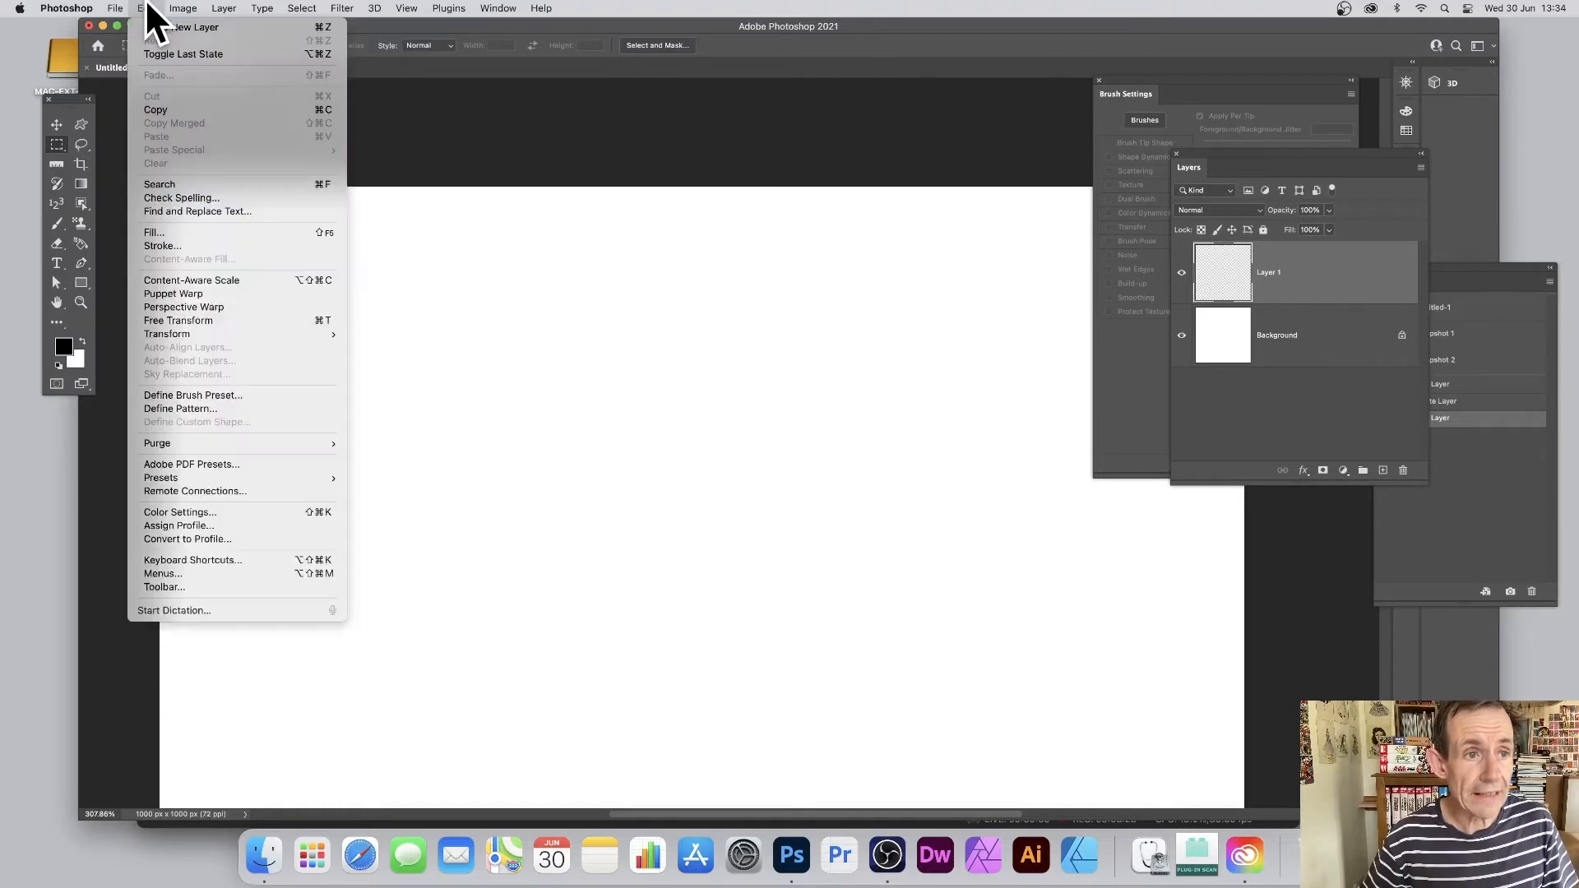
left_click(166, 227)
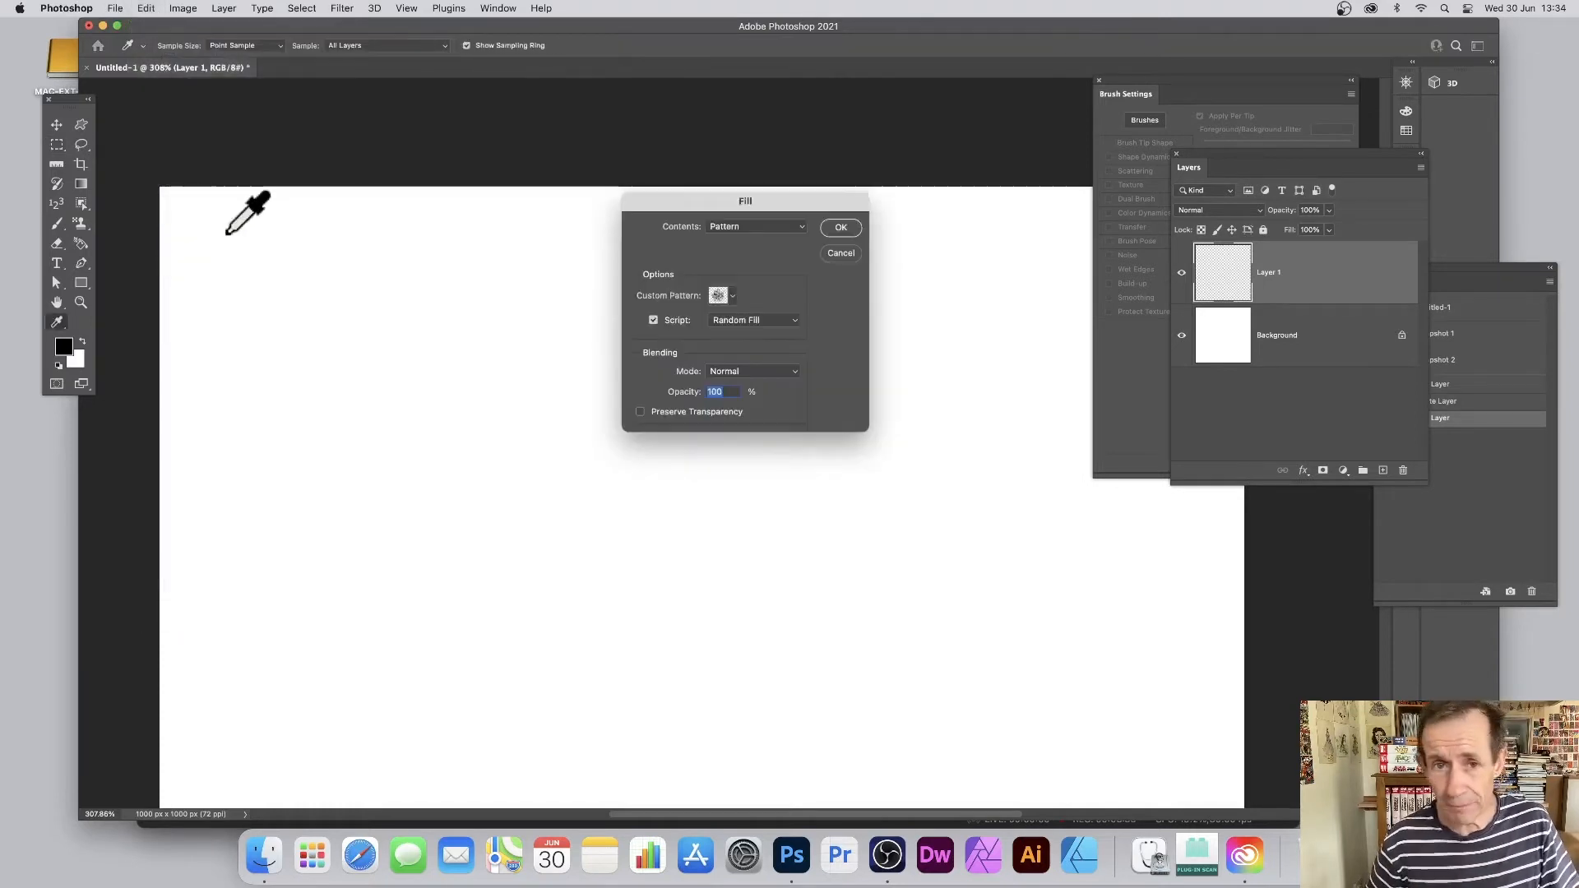
left_click(753, 228)
left_click(753, 226)
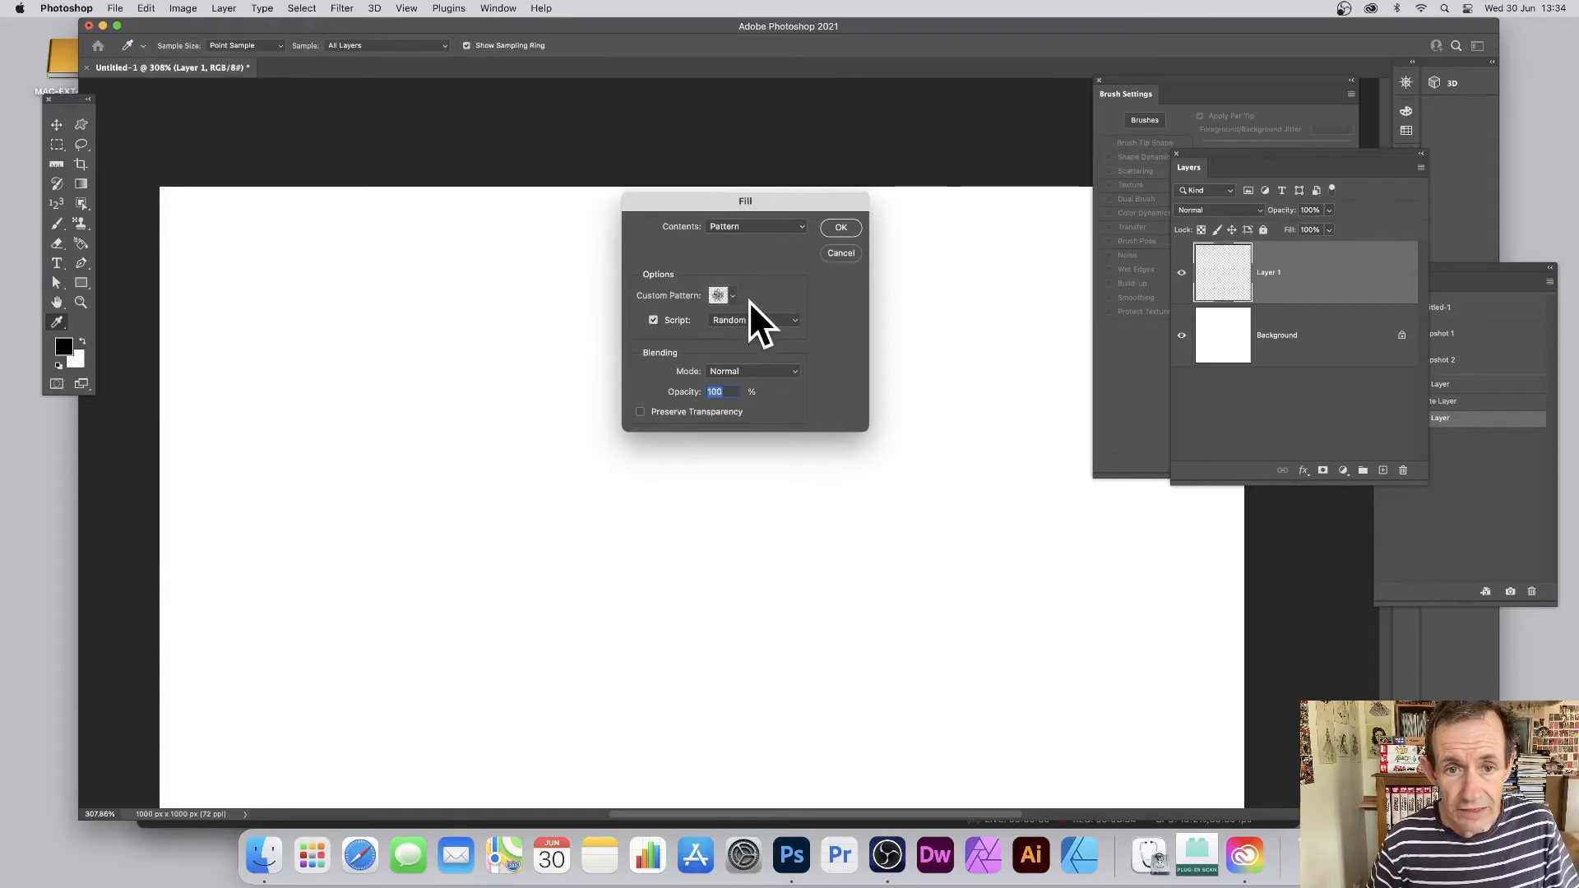
left_click(730, 297)
double_click(649, 370)
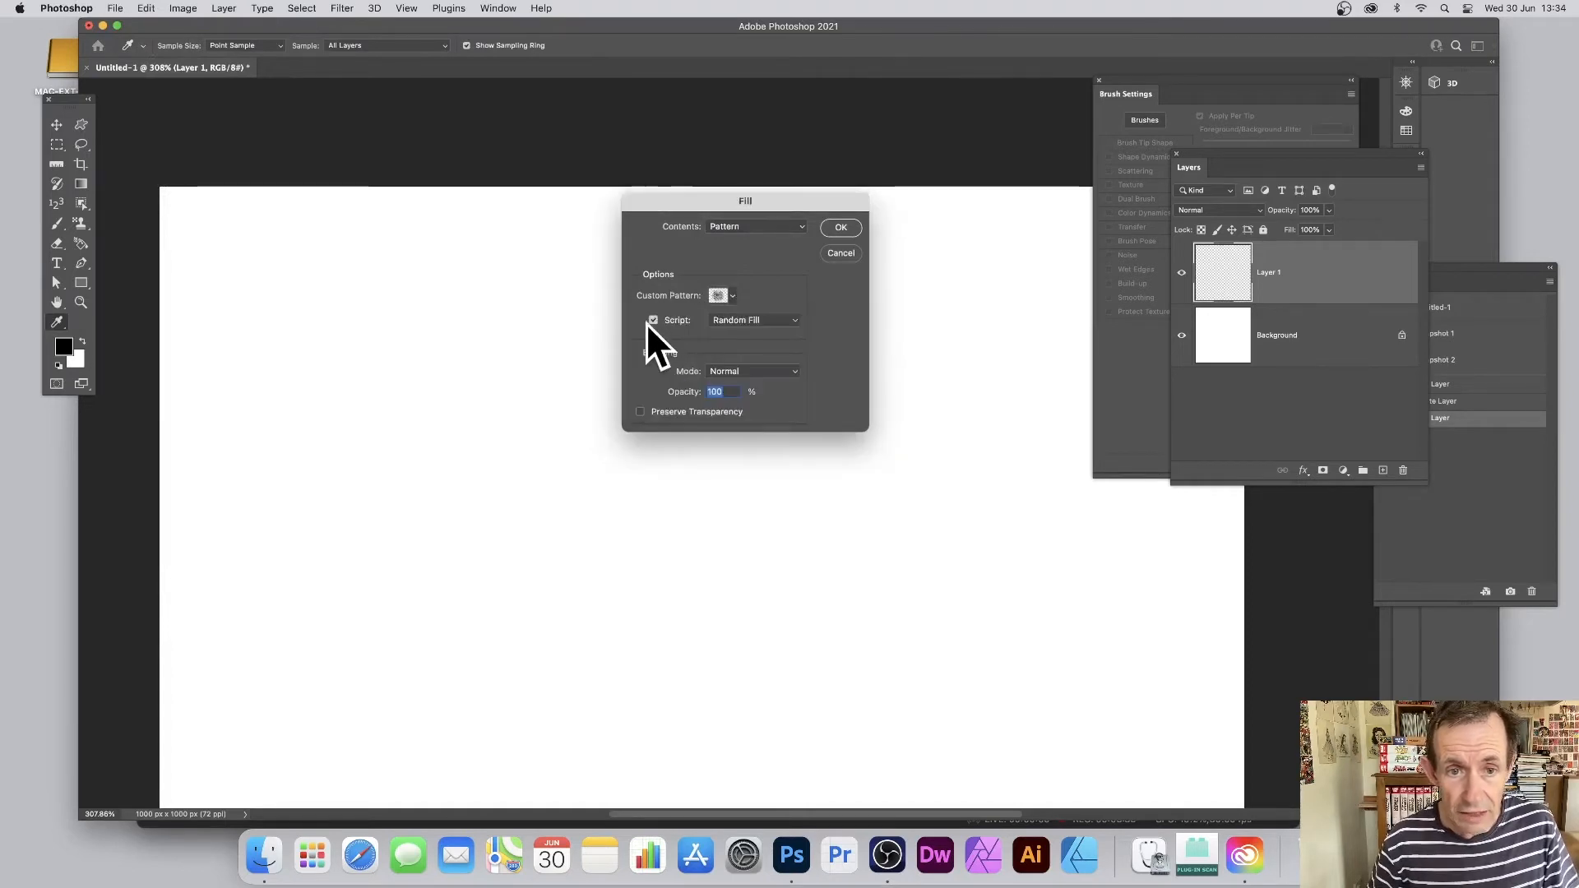
left_click(654, 320)
left_click(654, 320)
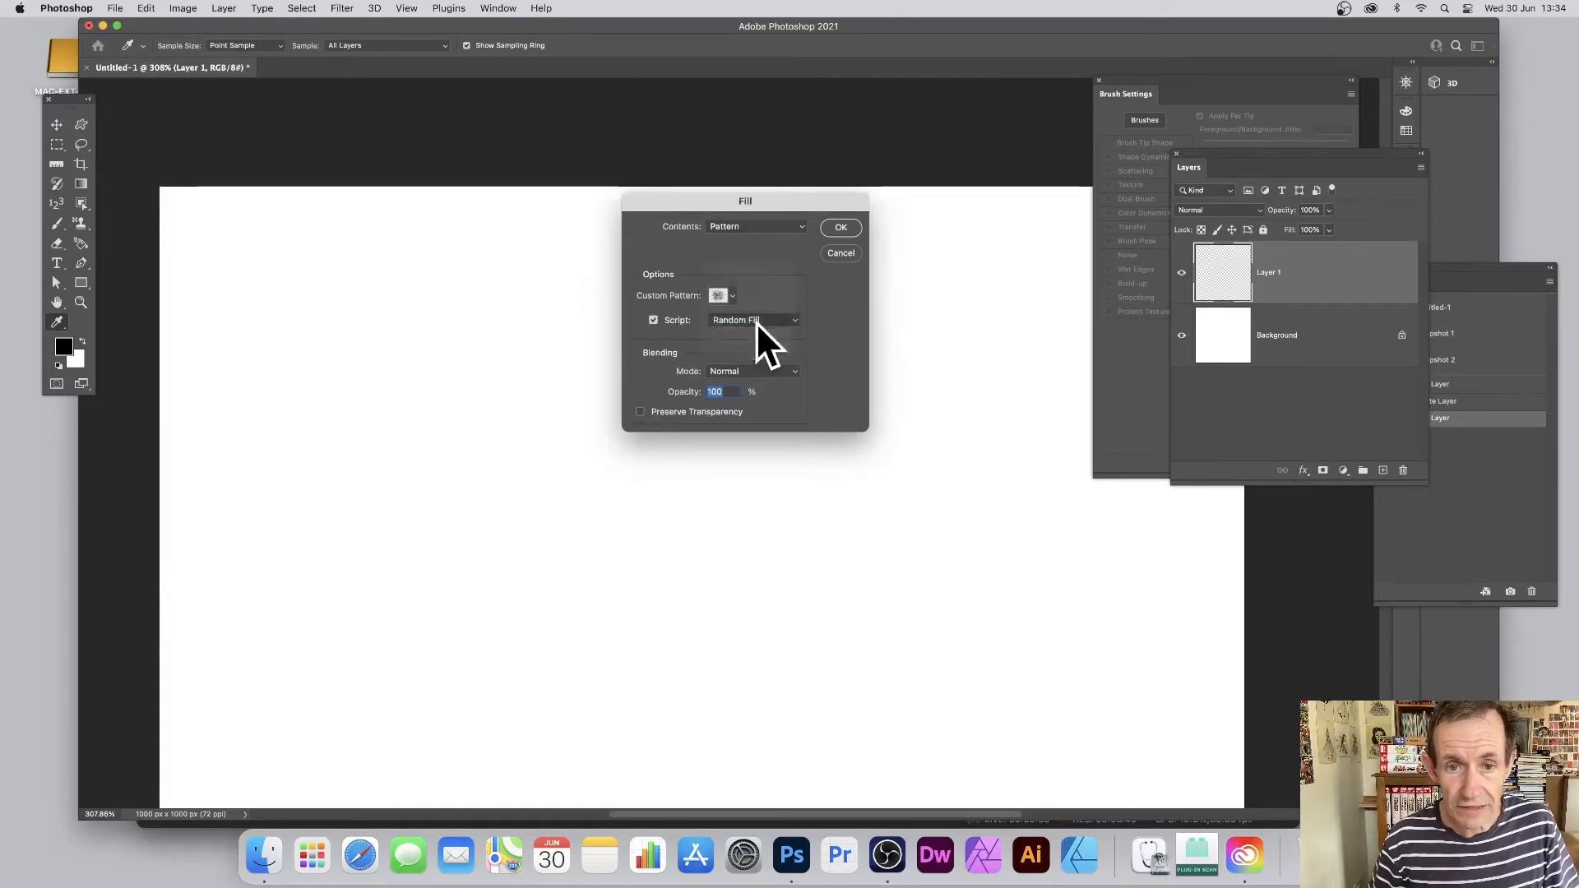
left_click(851, 225)
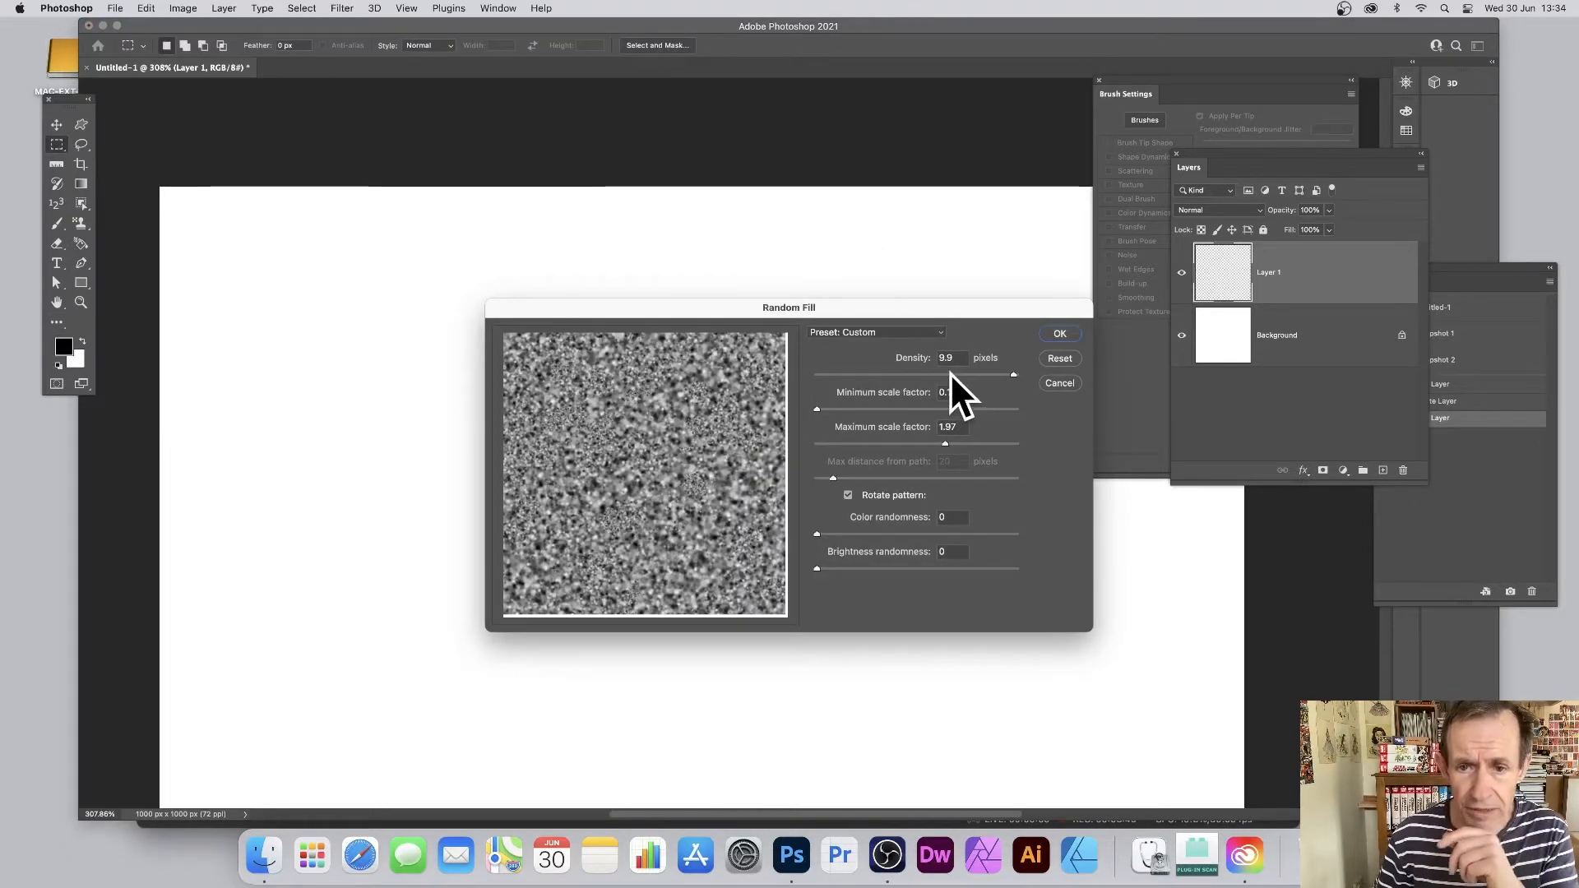
Set the Random Fill density to 5.5 pixels and apply the fill to Layer 1.
left_click(937, 374)
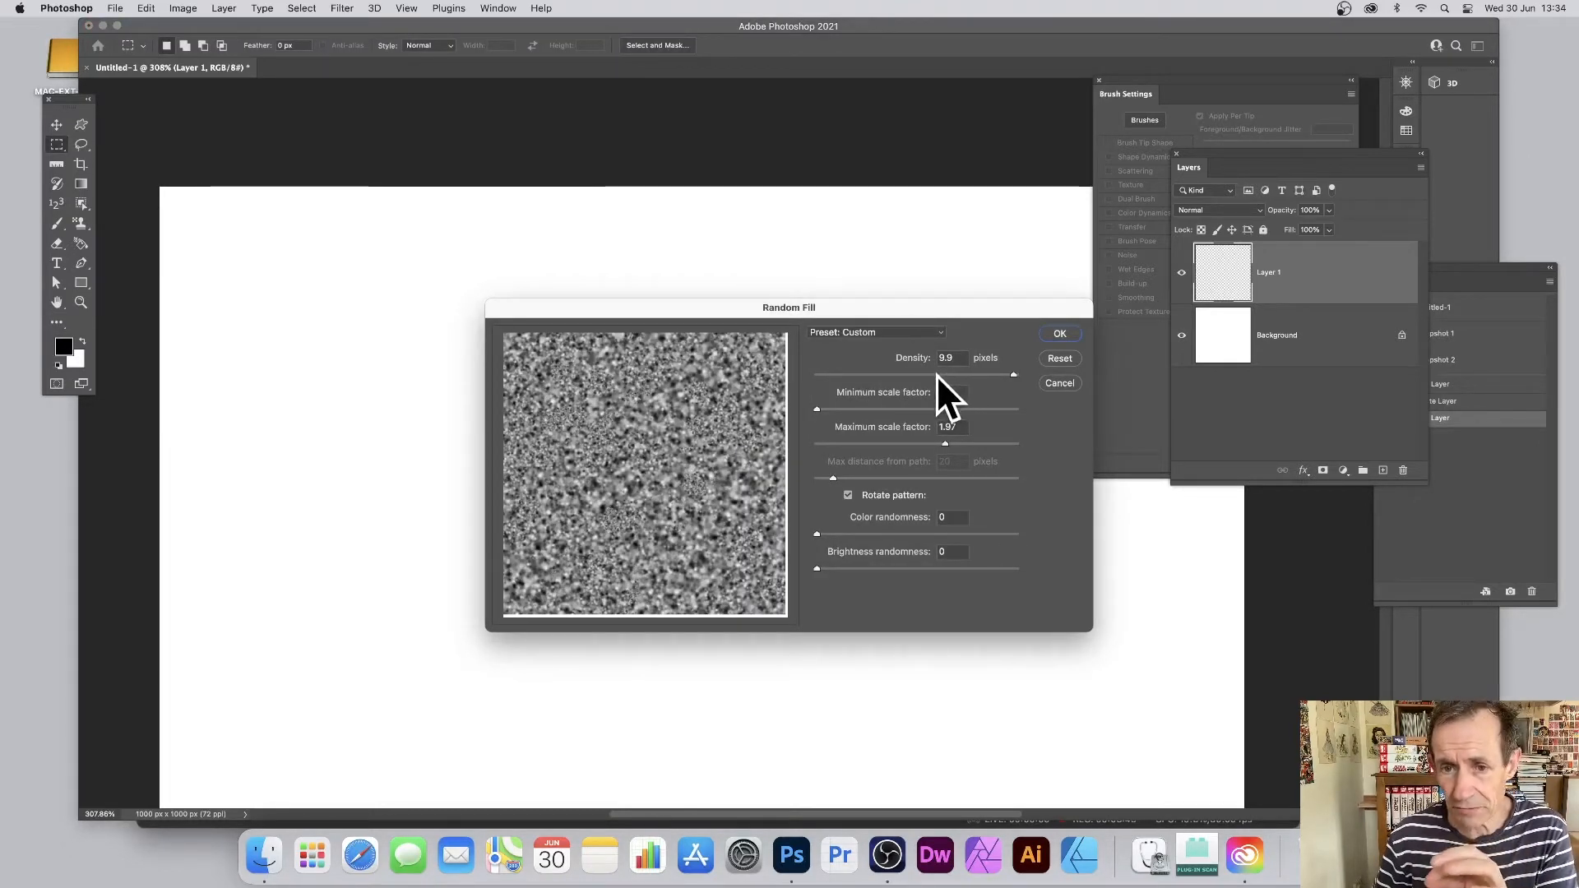
left_click_drag(934, 374, 924, 373)
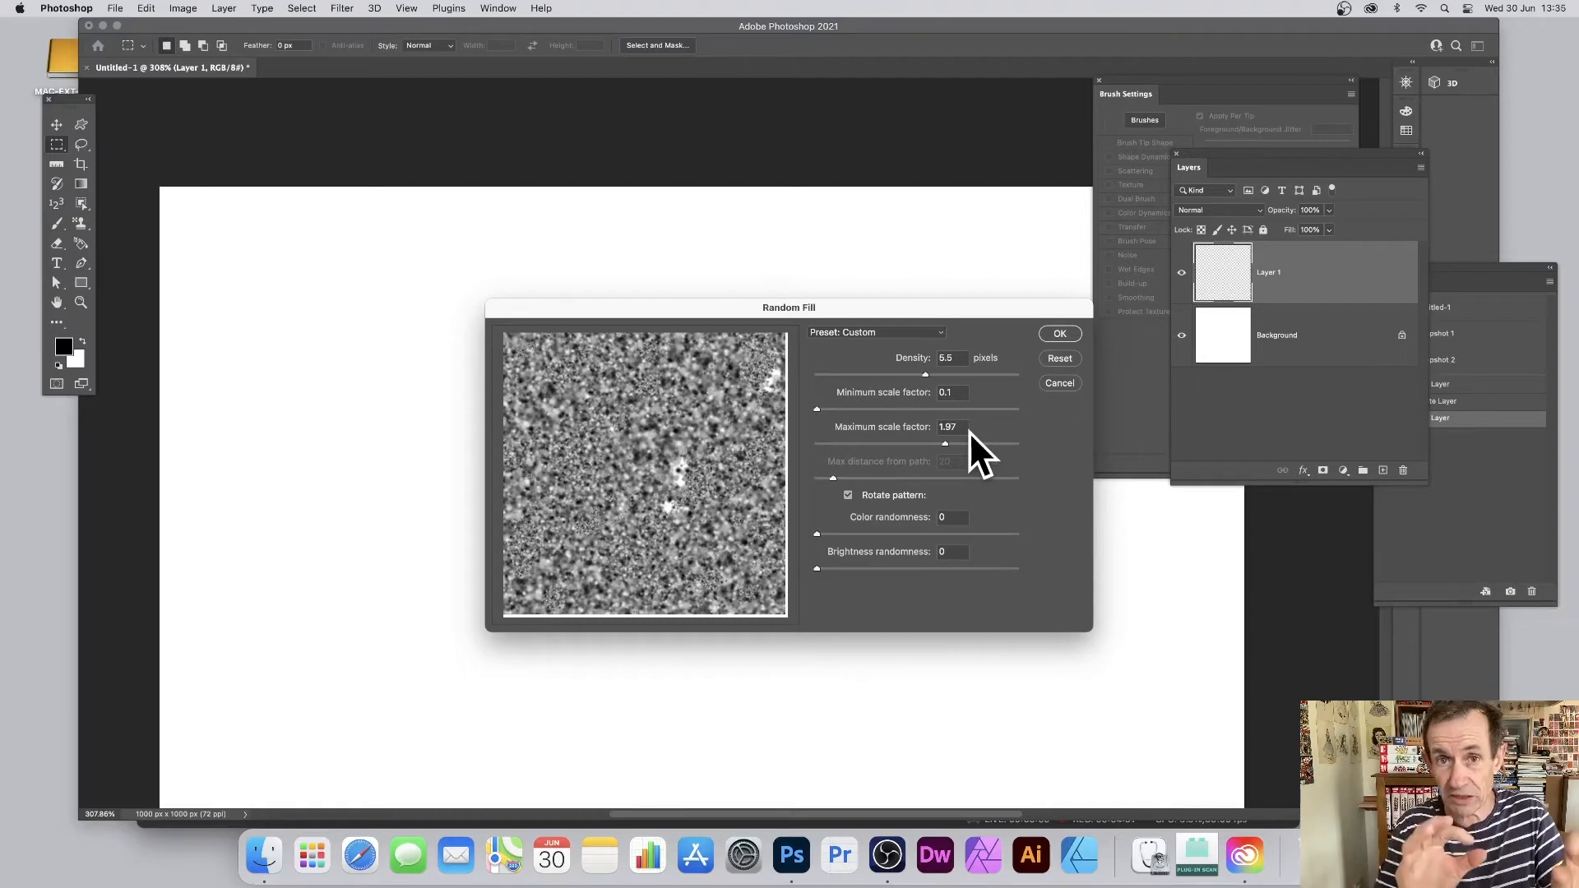
left_click(1060, 333)
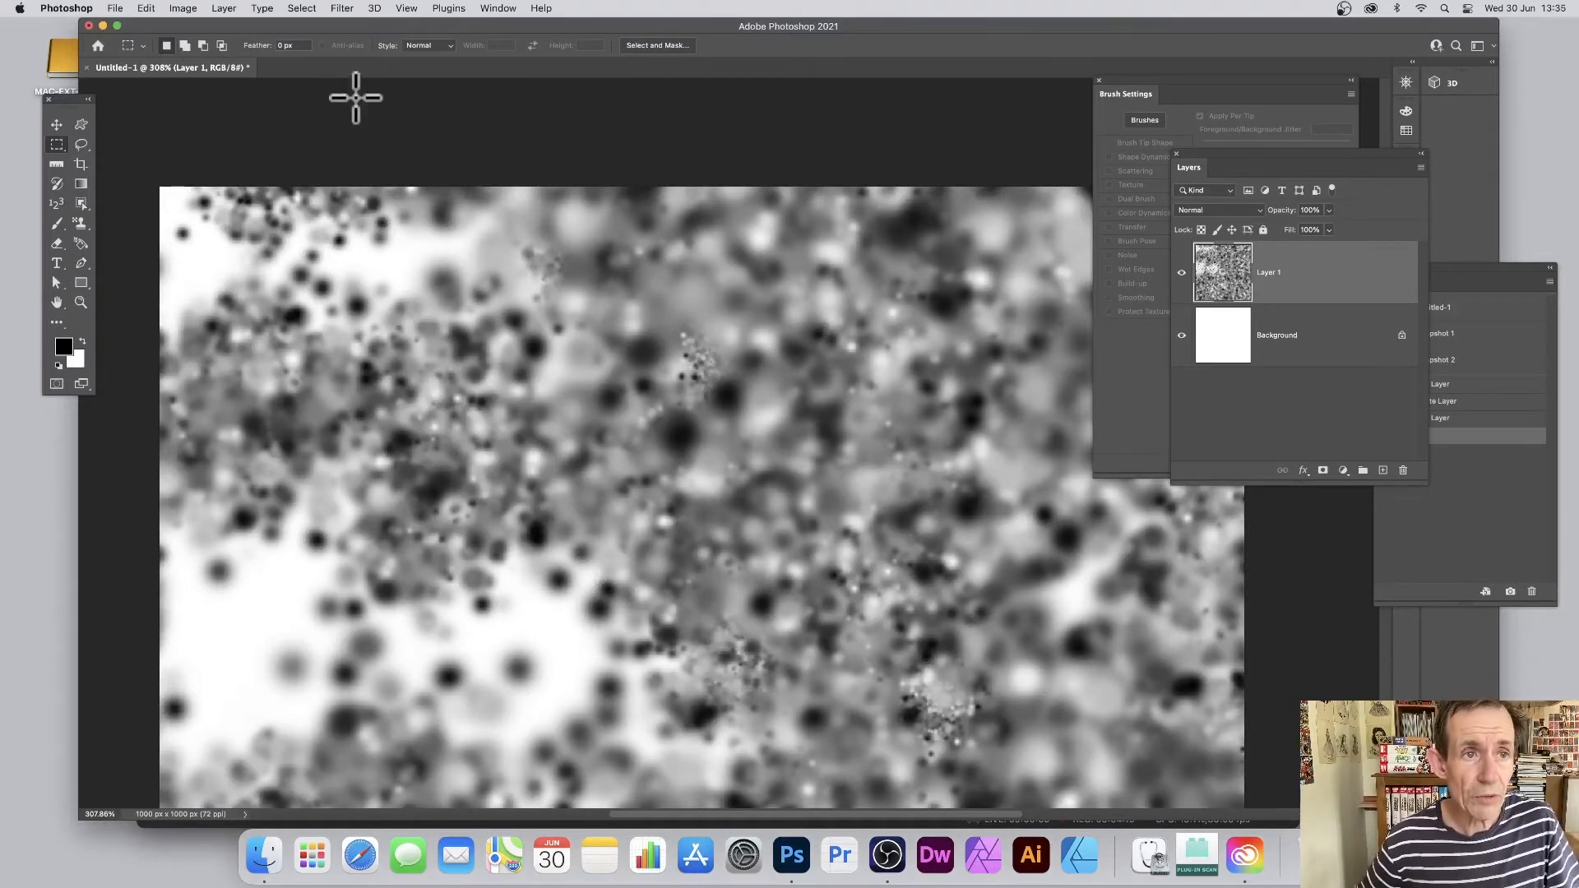
Add a Bevel & Emboss layer style to the pattern-filled Layer 1.
left_click(227, 8)
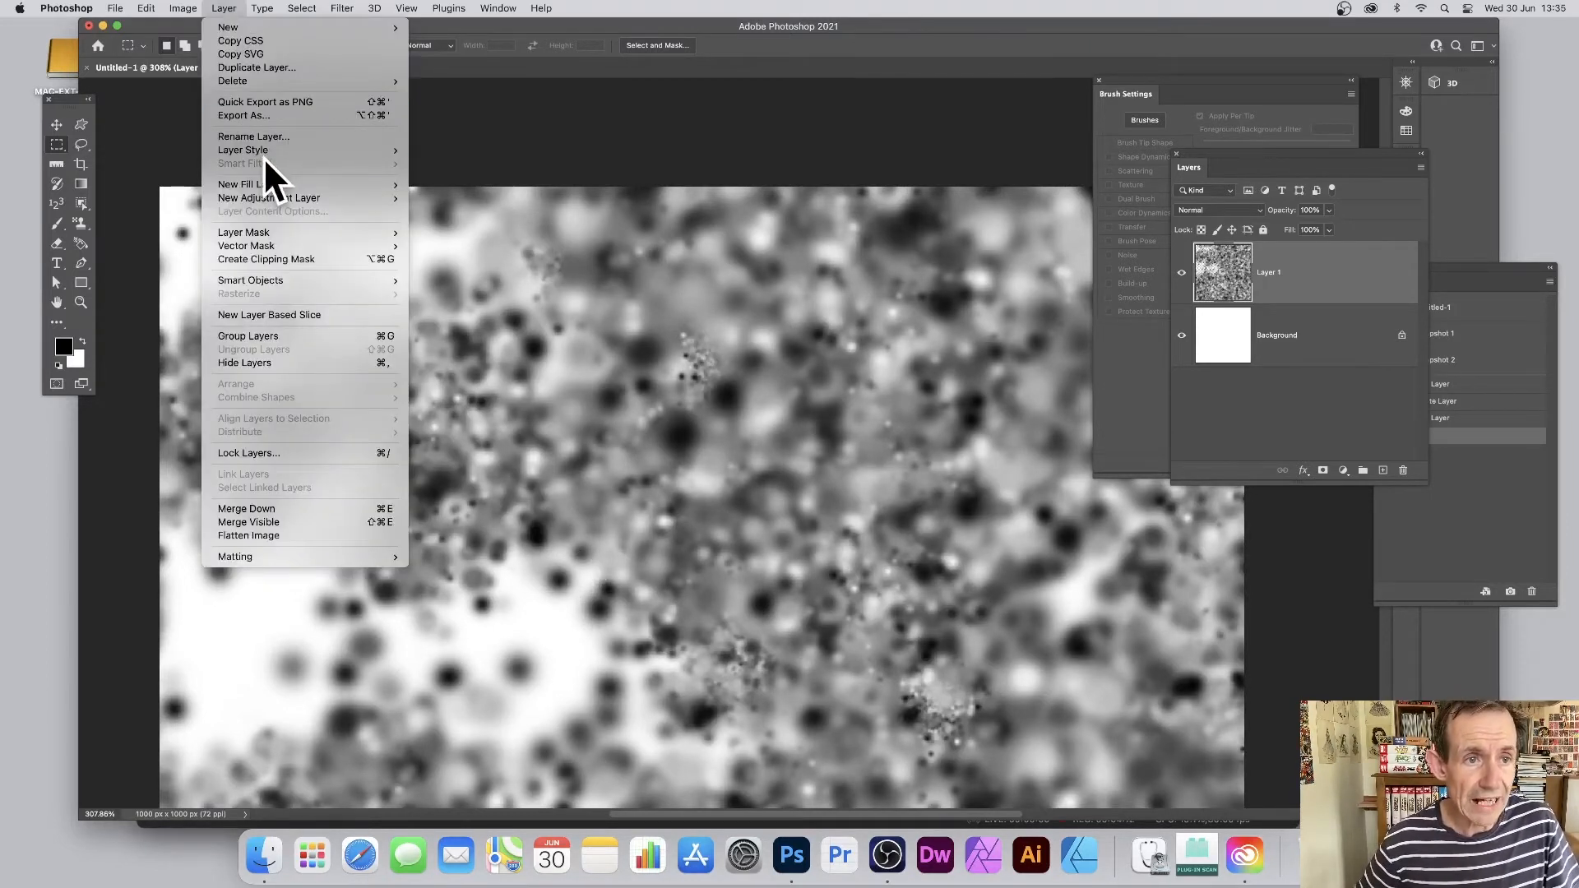
mouse_move(268, 155)
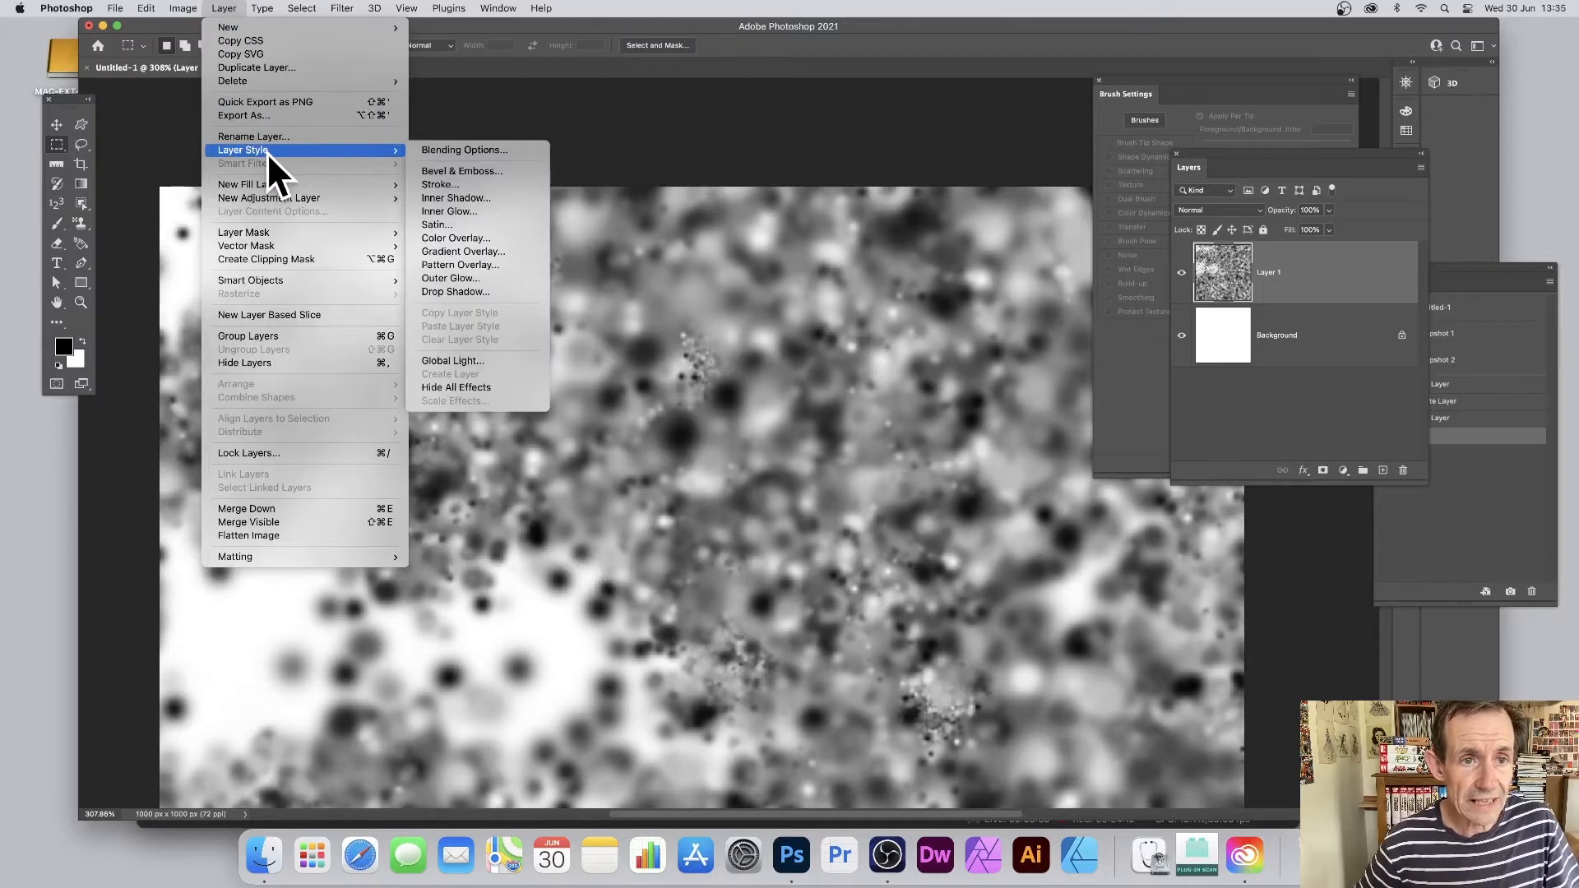
left_click(461, 171)
left_click_drag(866, 237, 813, 234)
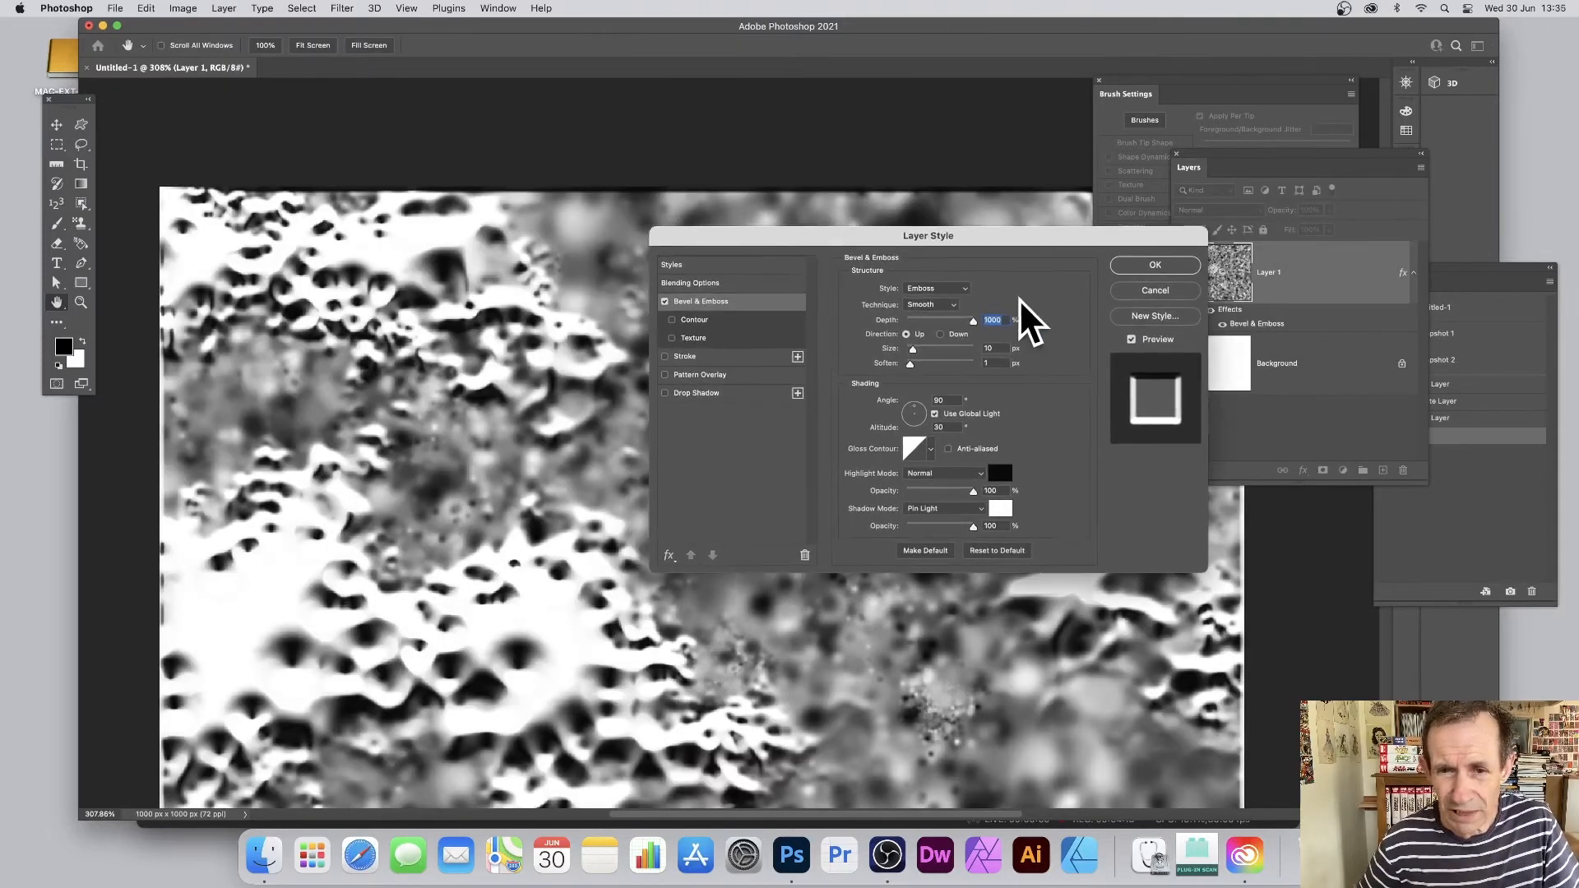
Try the Inner Bevel style for the Bevel & Emboss effect and set it to Pillow Emboss.
left_click(960, 292)
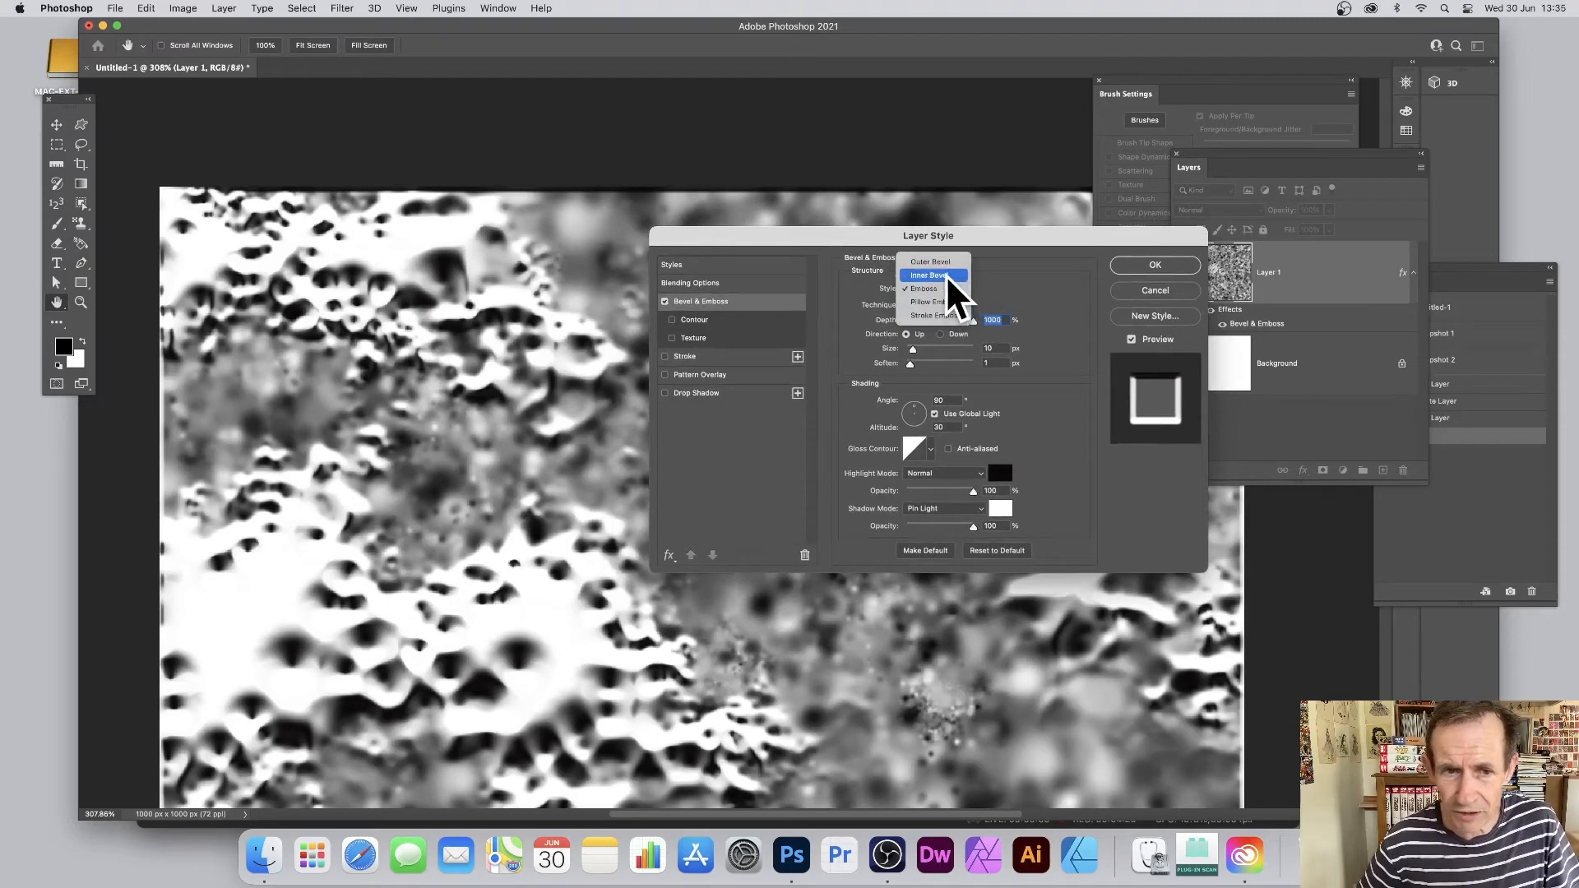
left_click(946, 273)
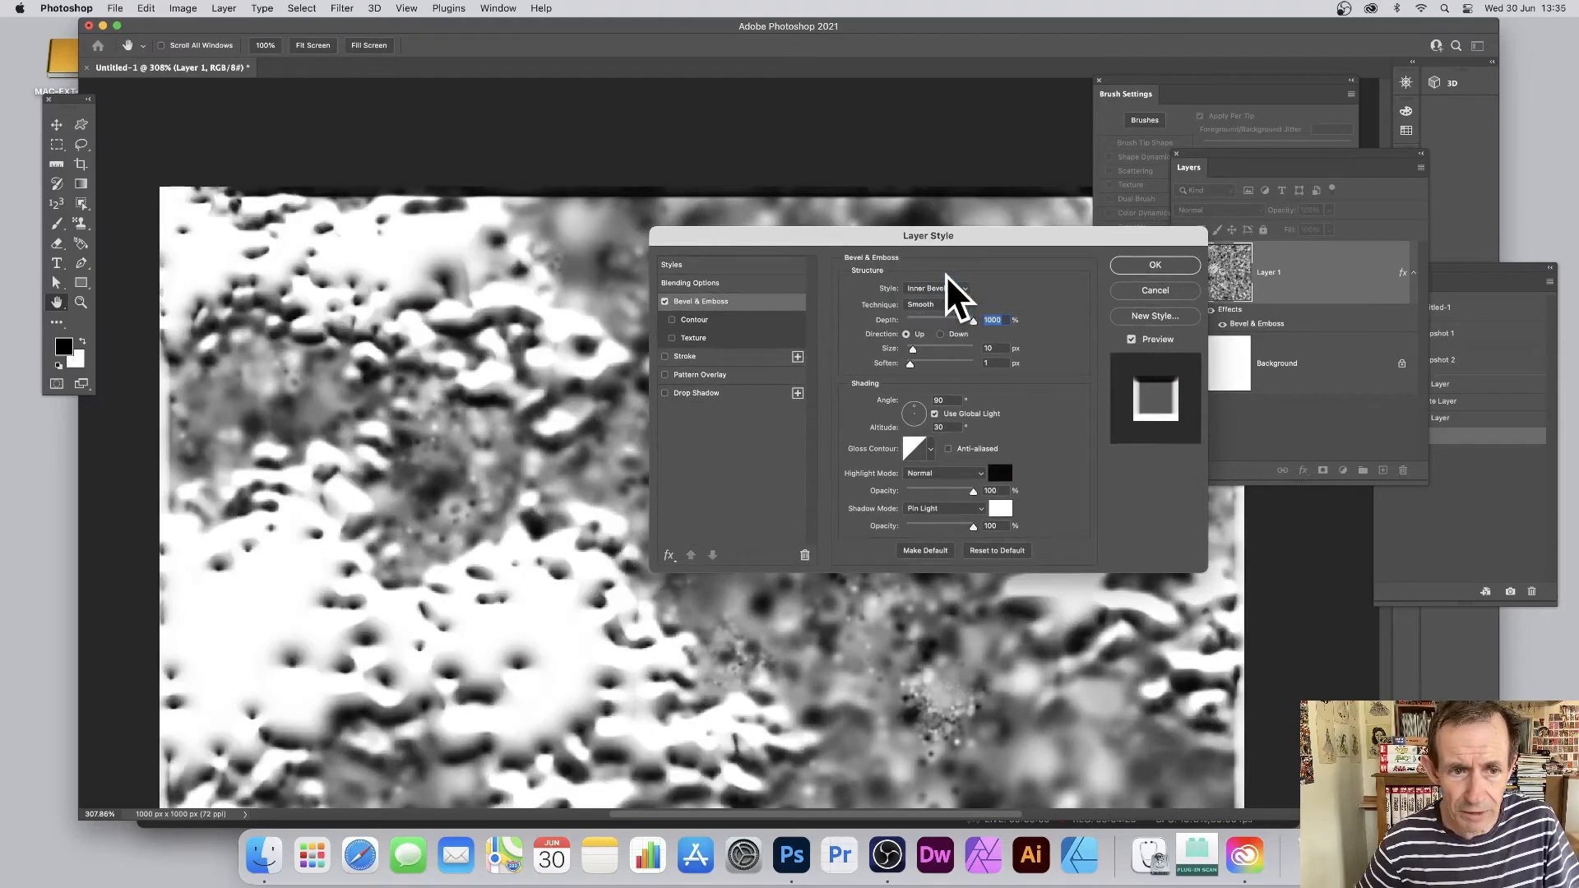
left_click(940, 292)
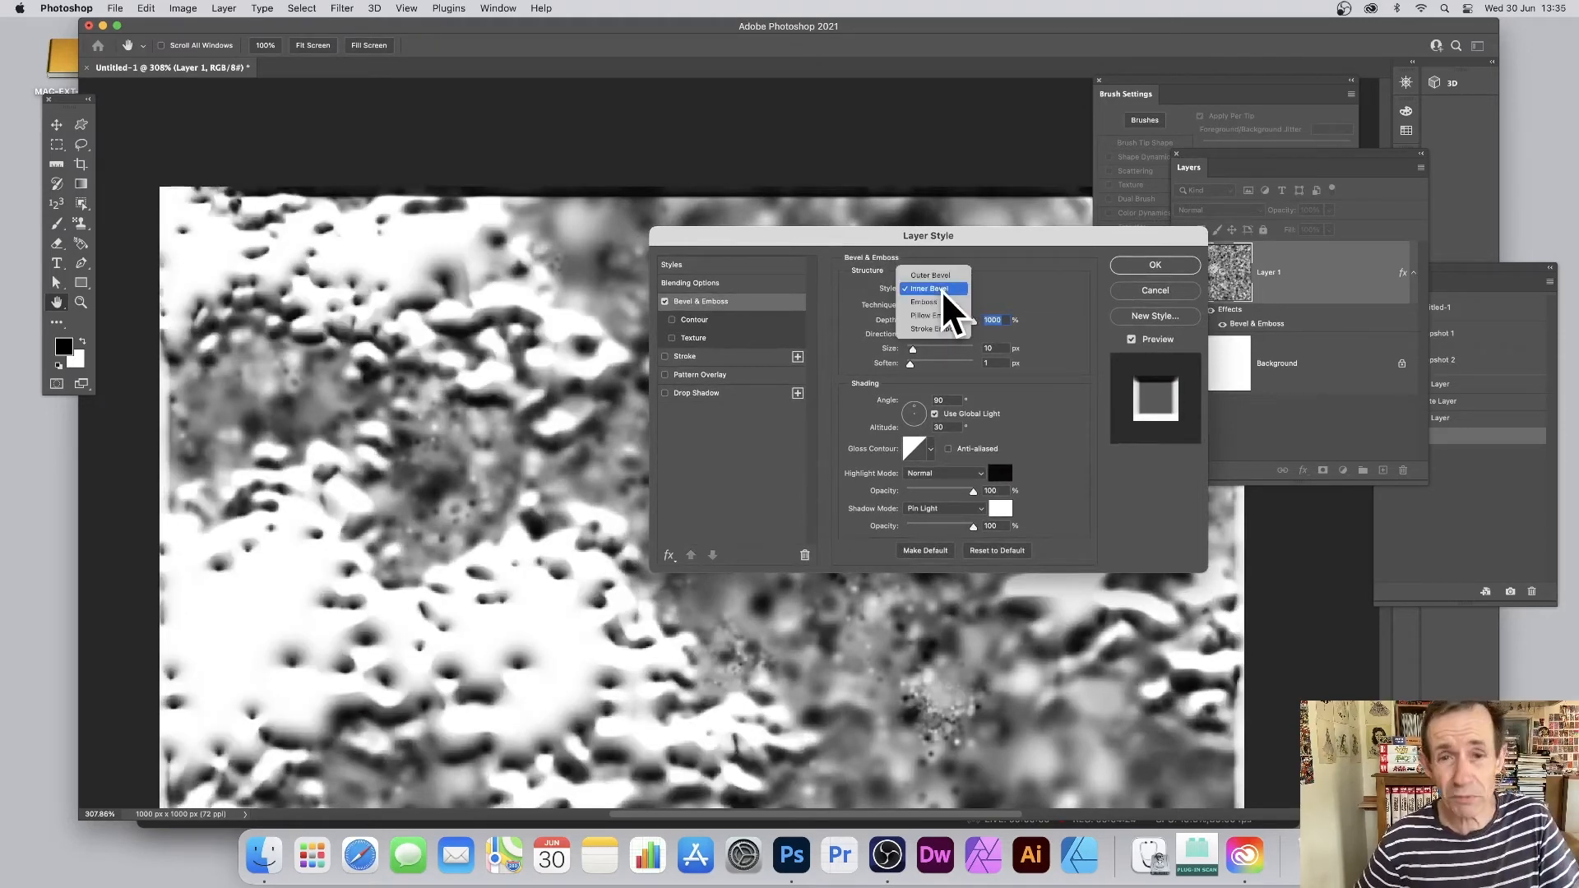
left_click(941, 315)
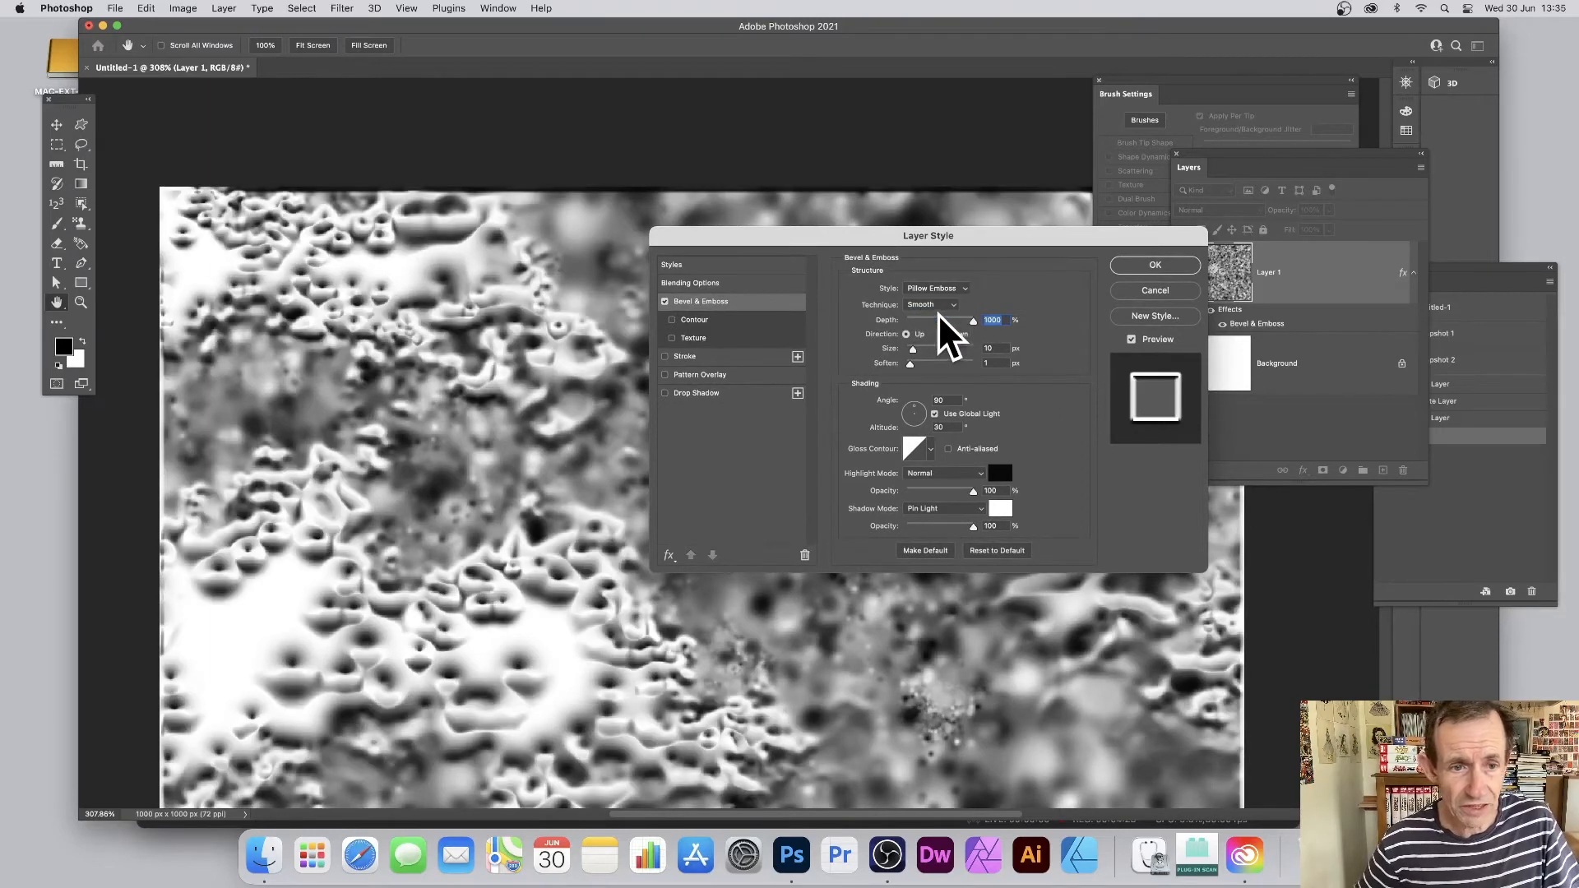
Switch Layer 1's Bevel & Emboss style to Emboss and set its light to a 130° angle and 48° altitude.
left_click(938, 289)
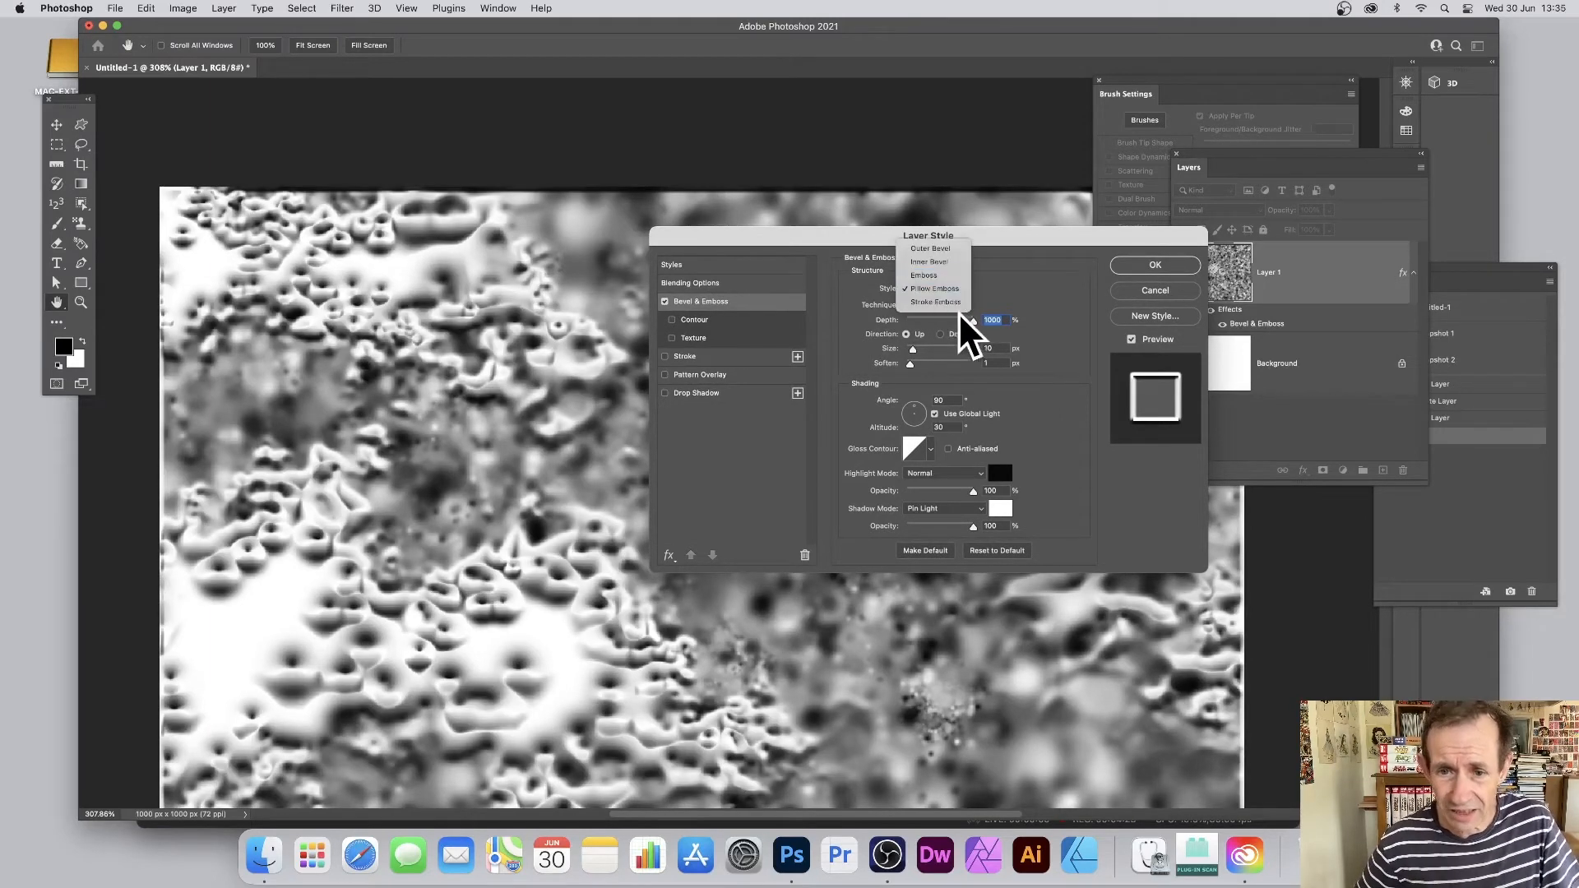
left_click(925, 276)
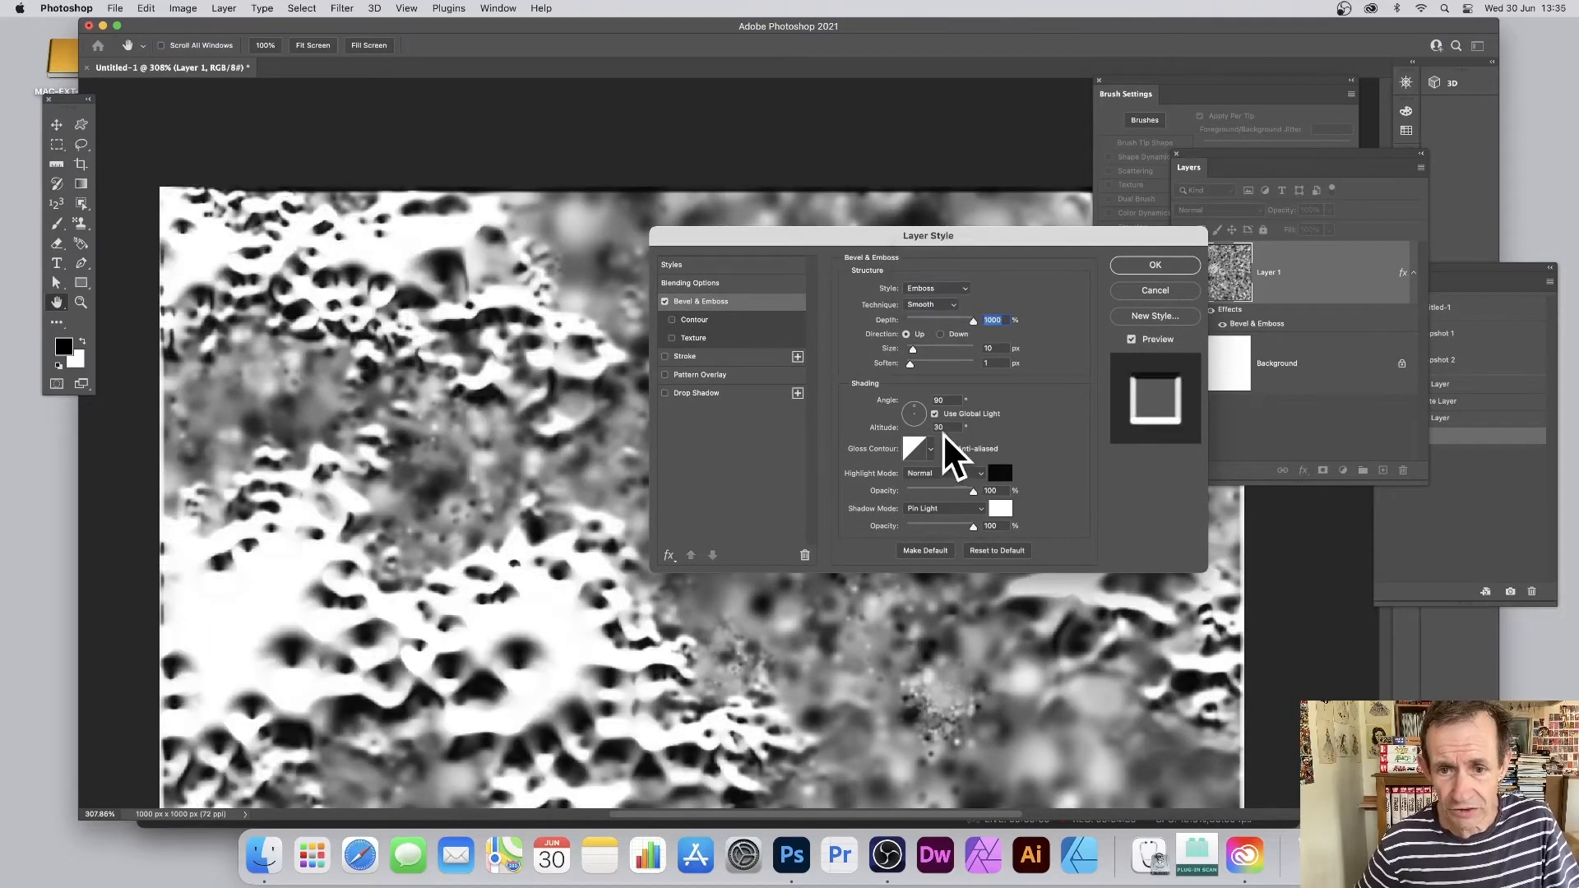
left_click_drag(915, 413, 910, 412)
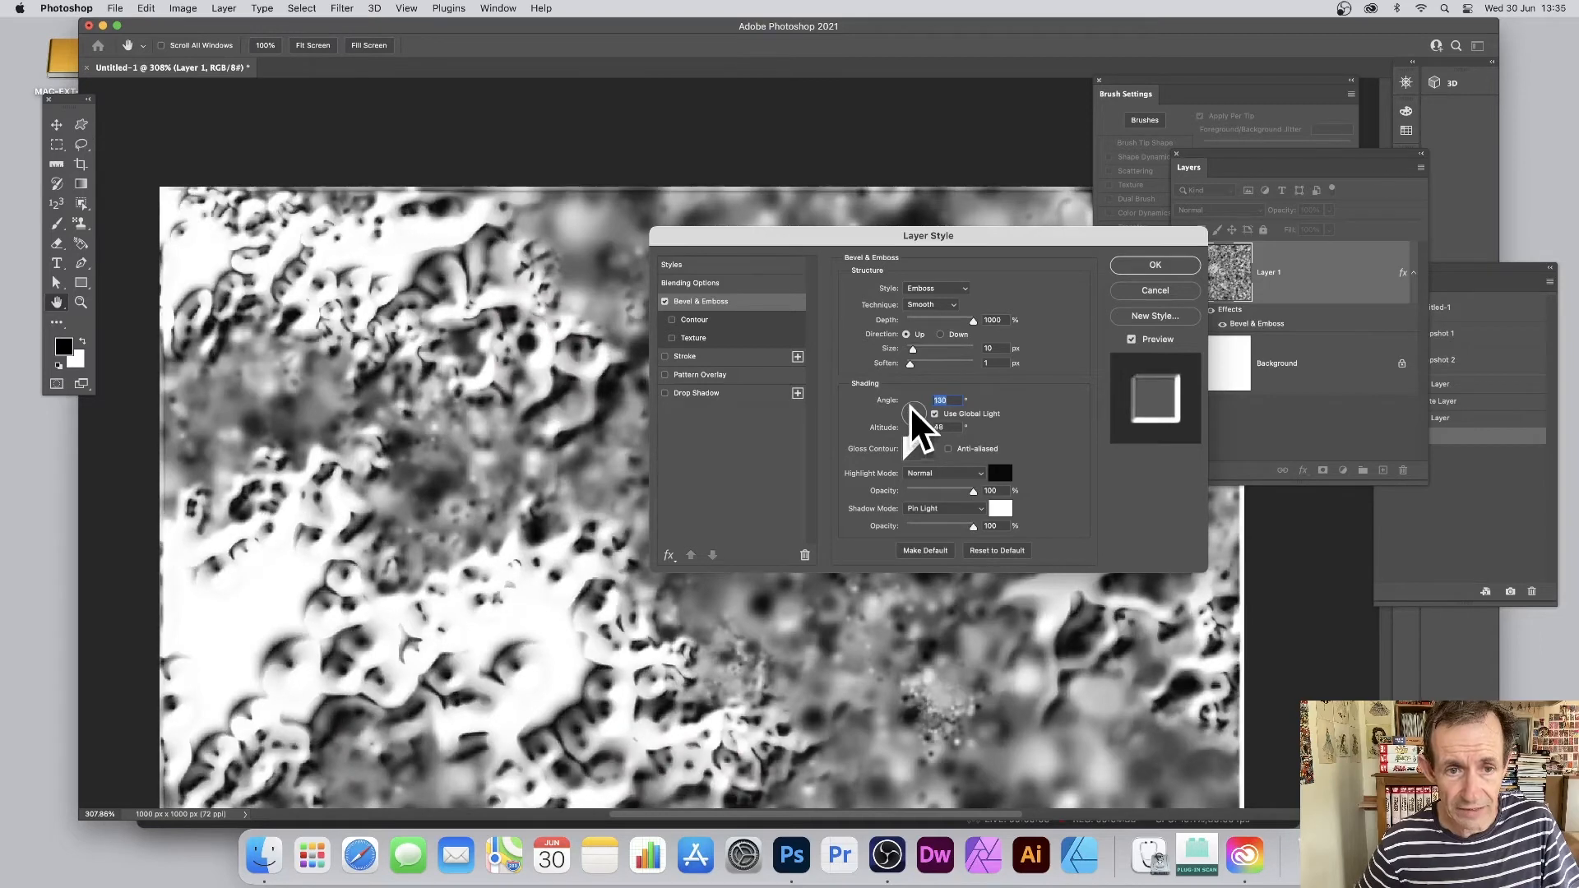
left_click_drag(810, 246, 1103, 239)
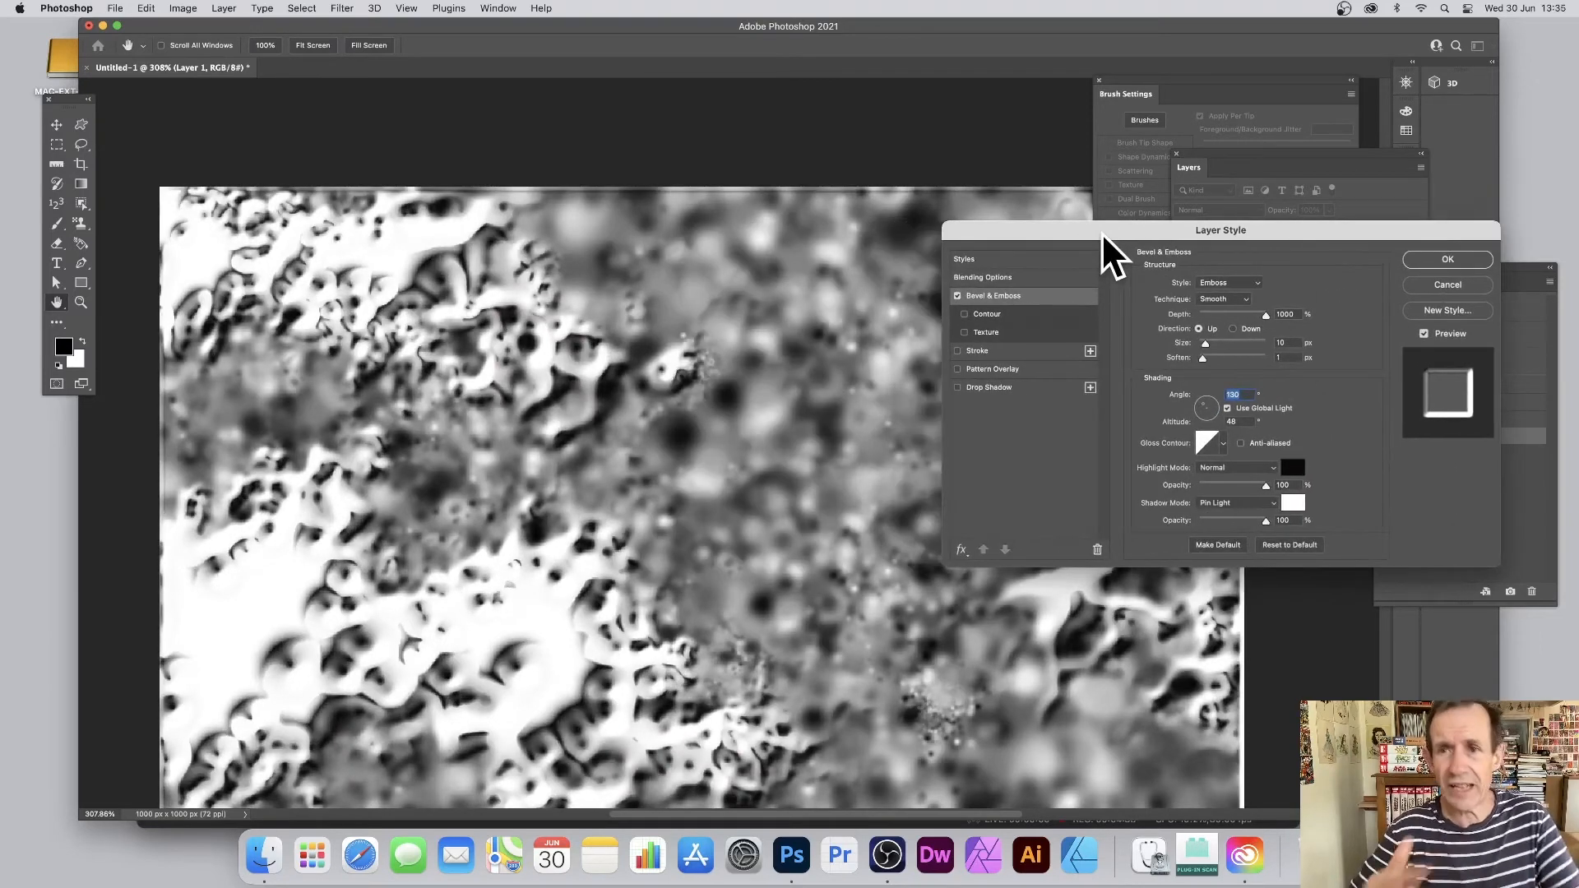
Try several gloss contours on Layer 1's bevel and return to the straight linear contour.
left_click(1224, 445)
left_click(1160, 476)
left_click(1183, 475)
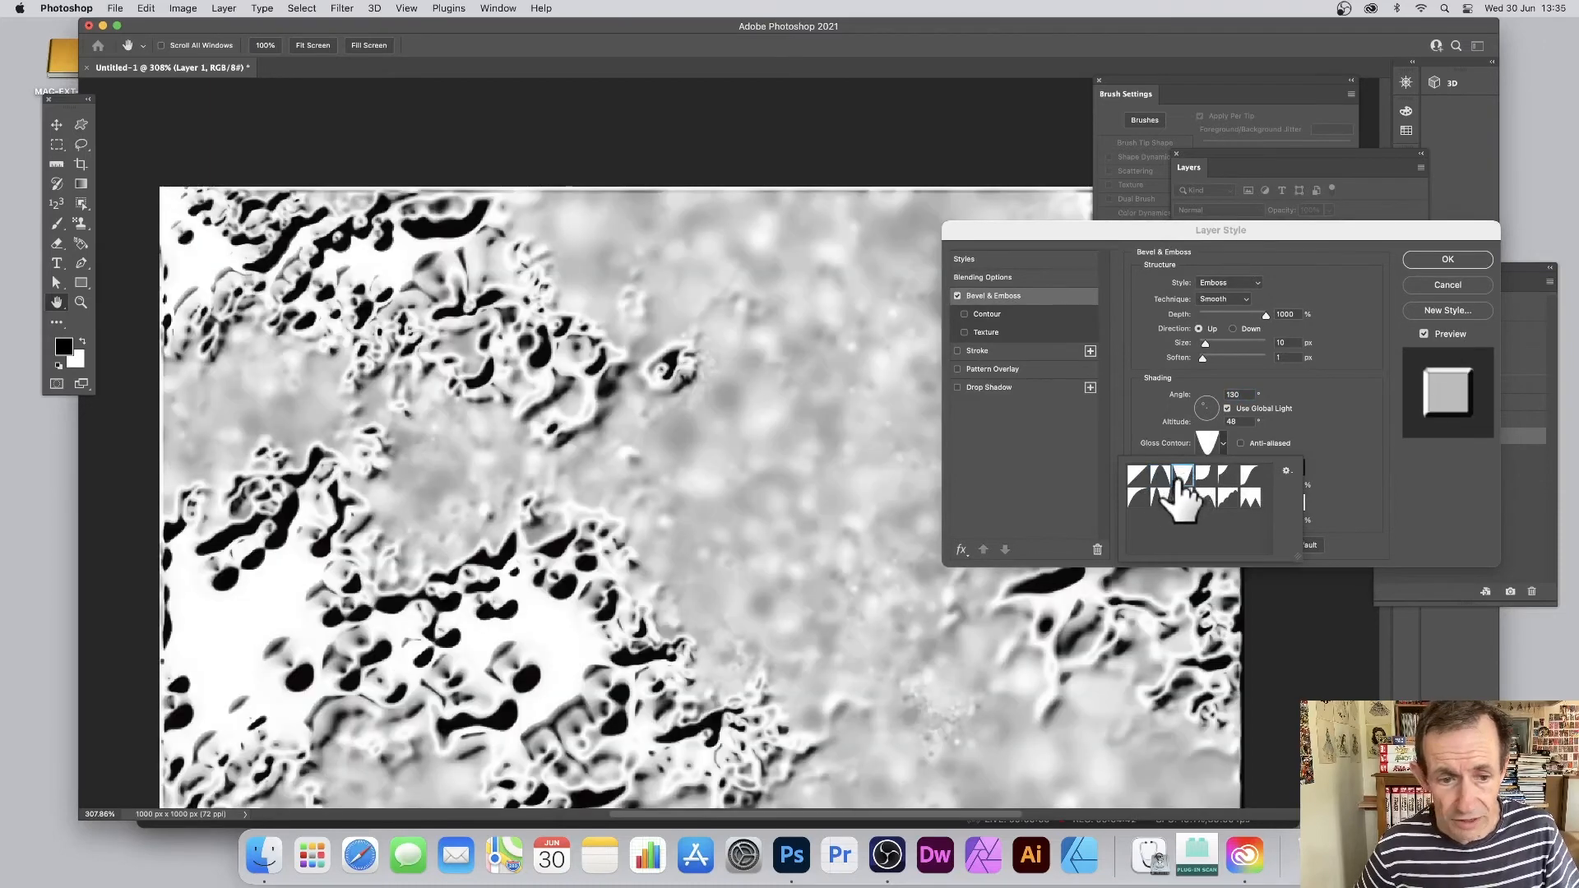
left_click(1160, 477)
left_click(1160, 496)
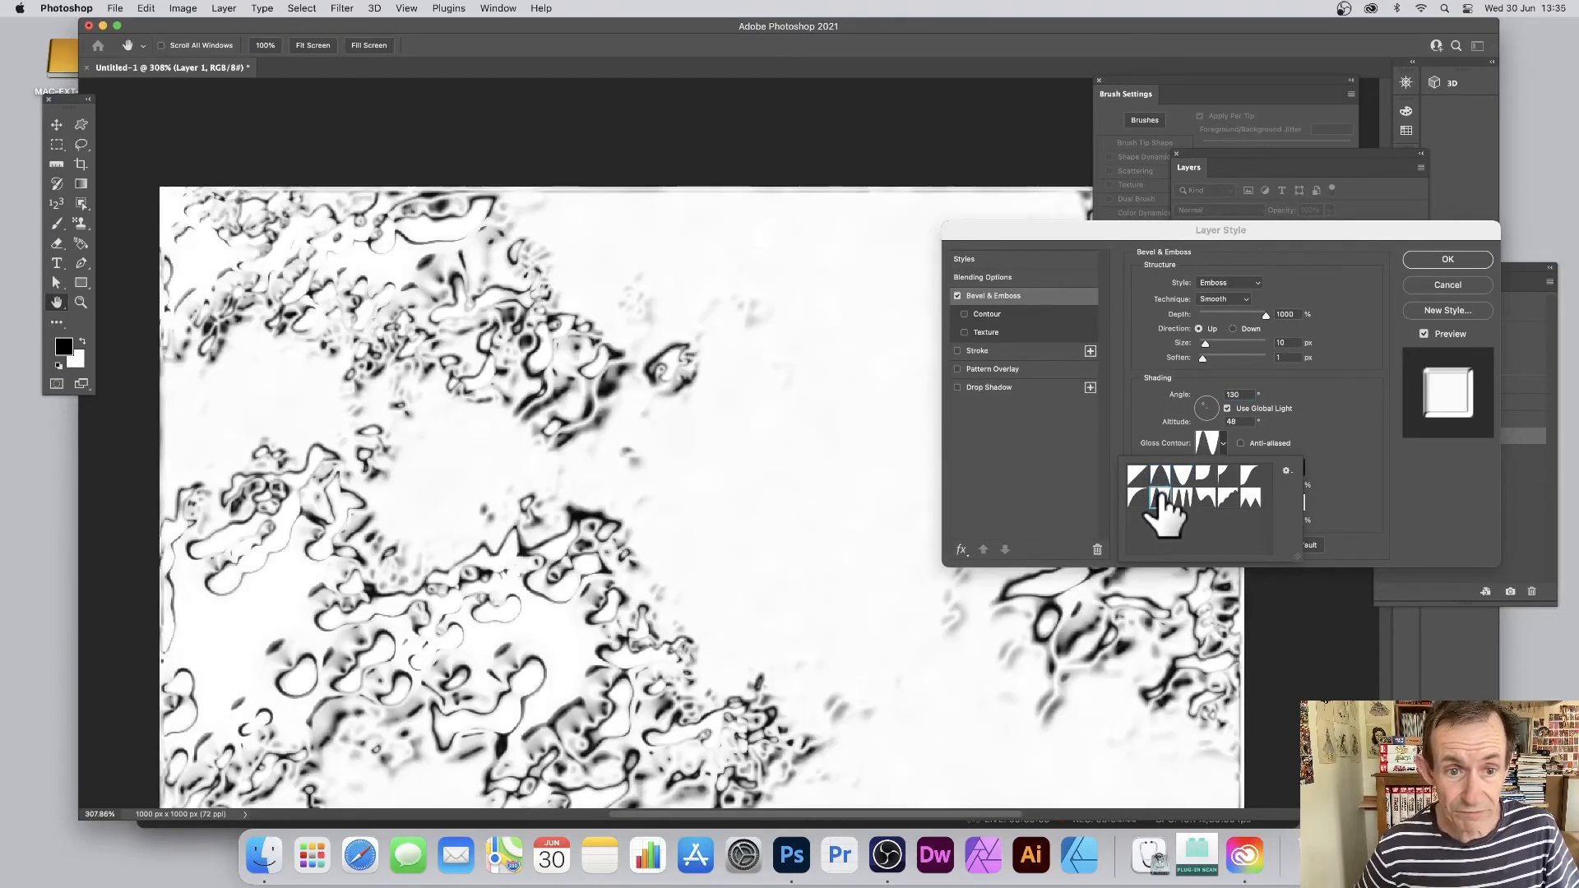
left_click(1138, 476)
left_click(1354, 490)
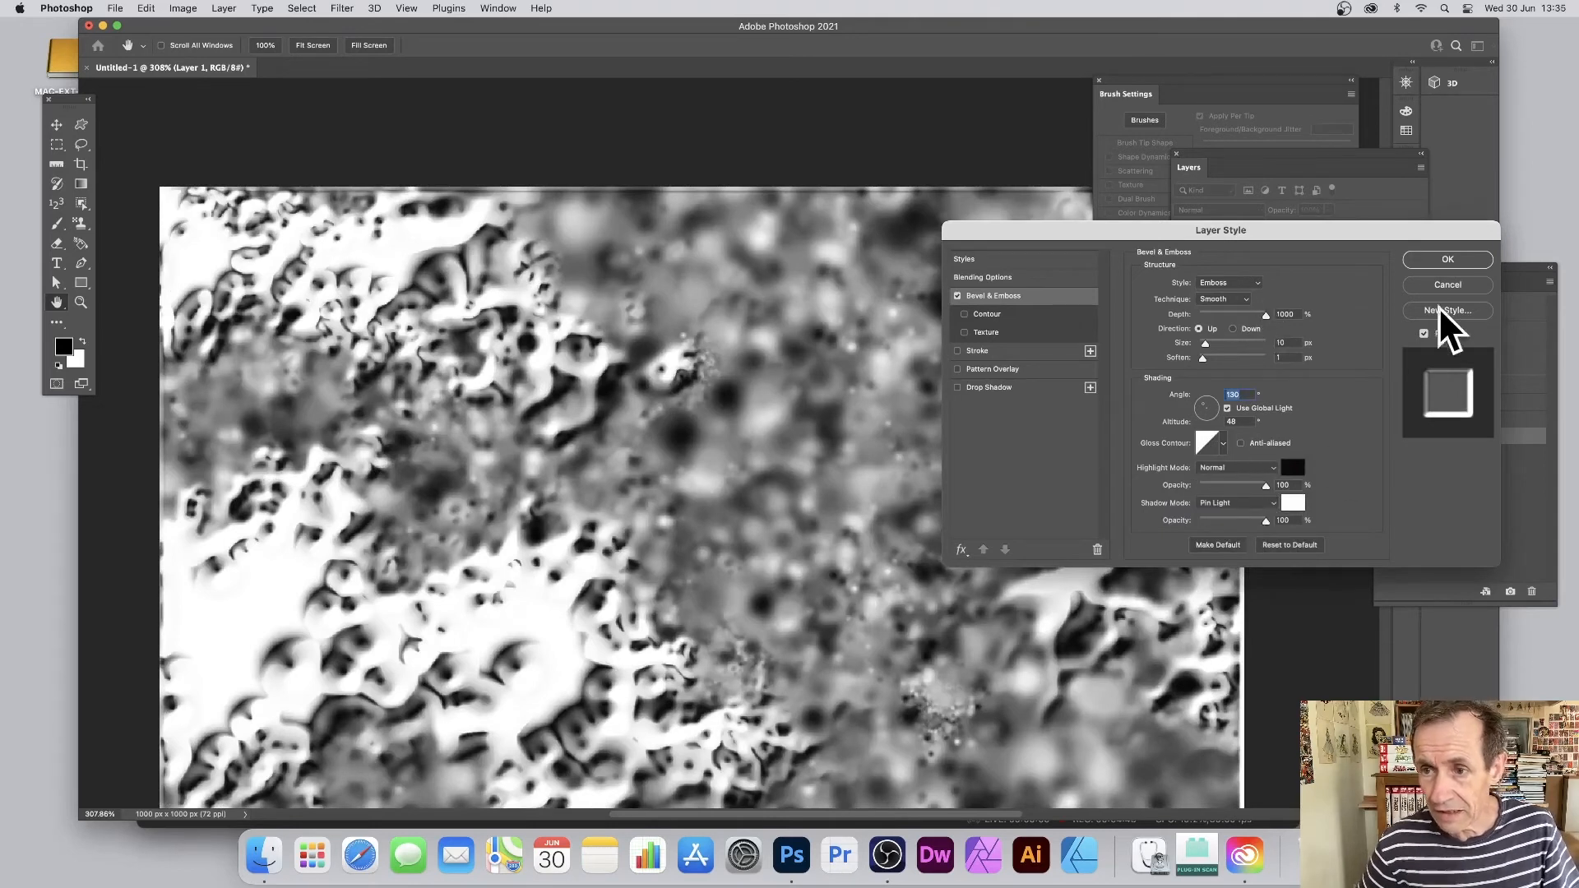
Apply the bevel settings to Layer 1 and add a new empty layer, Layer 2, above it.
left_click(1439, 260)
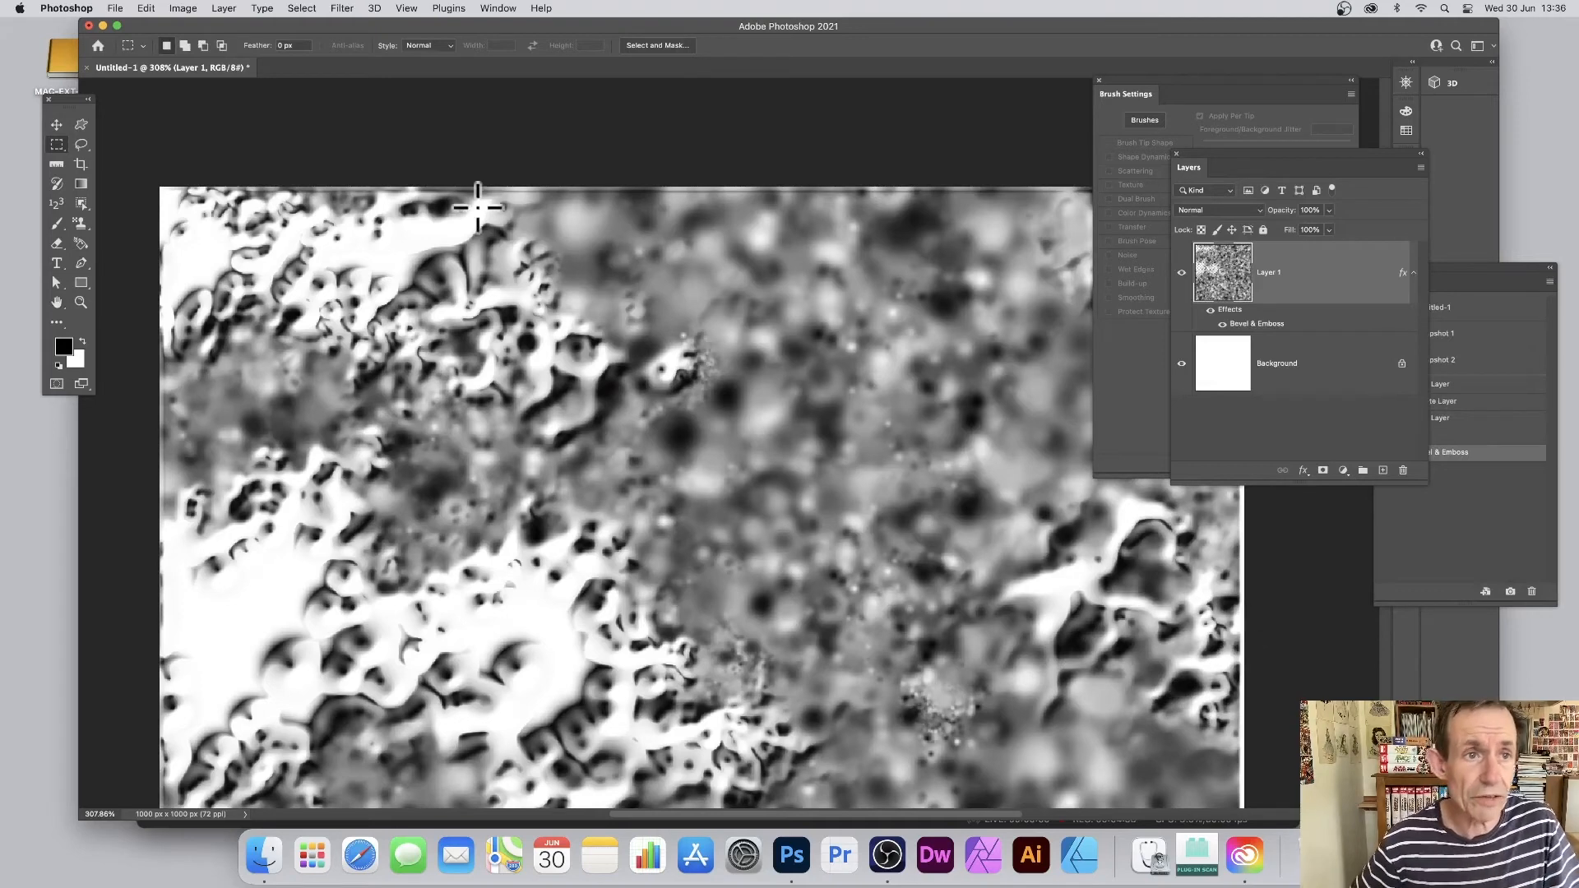
left_click(224, 8)
mouse_move(236, 28)
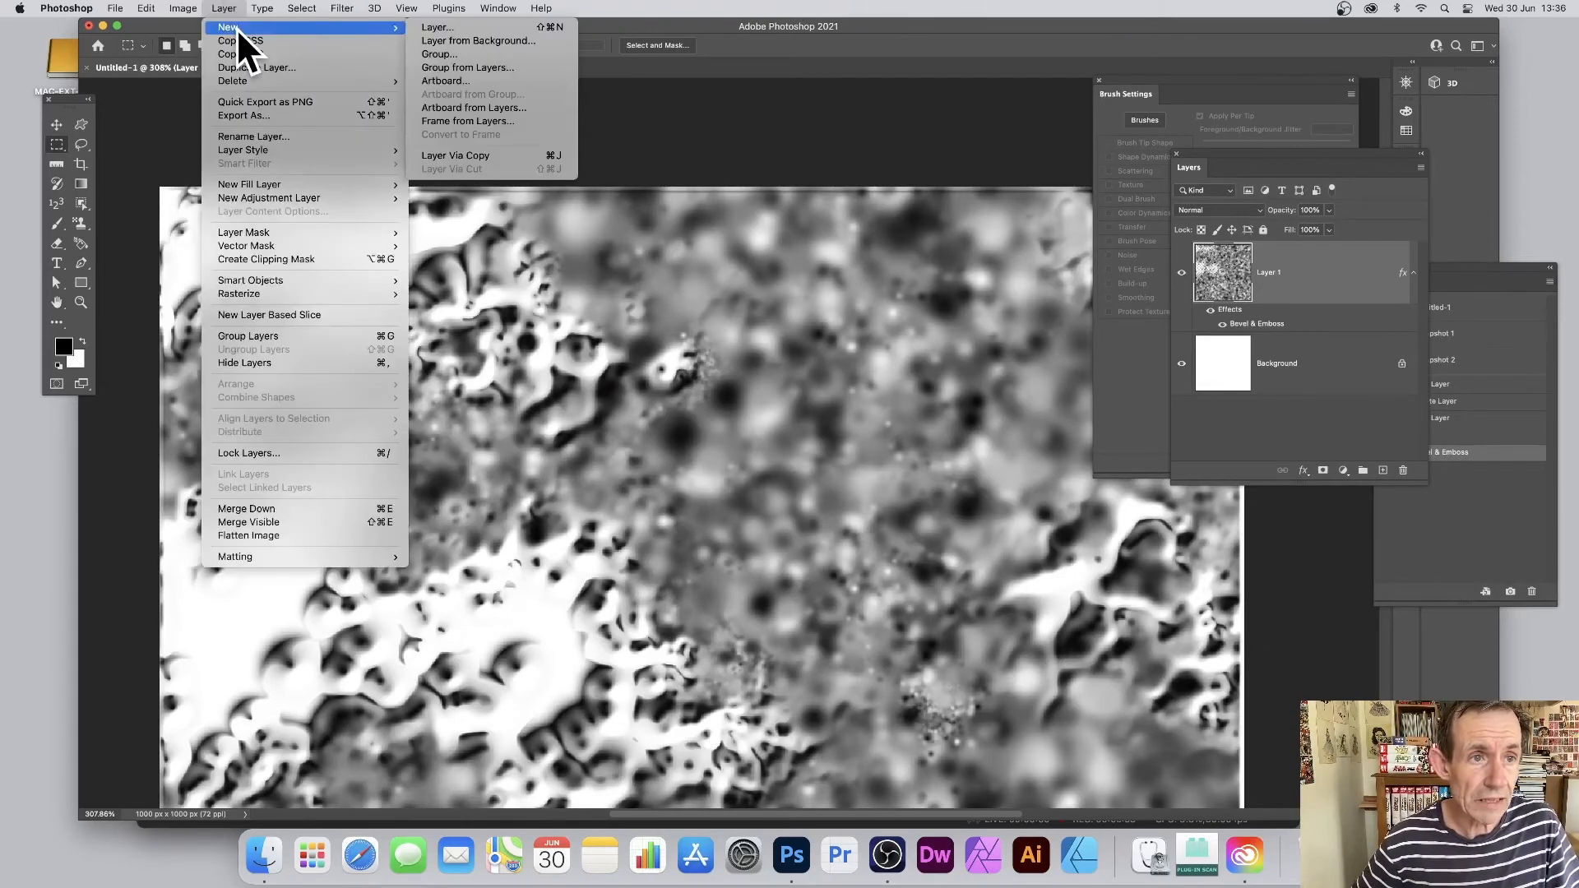
left_click(442, 27)
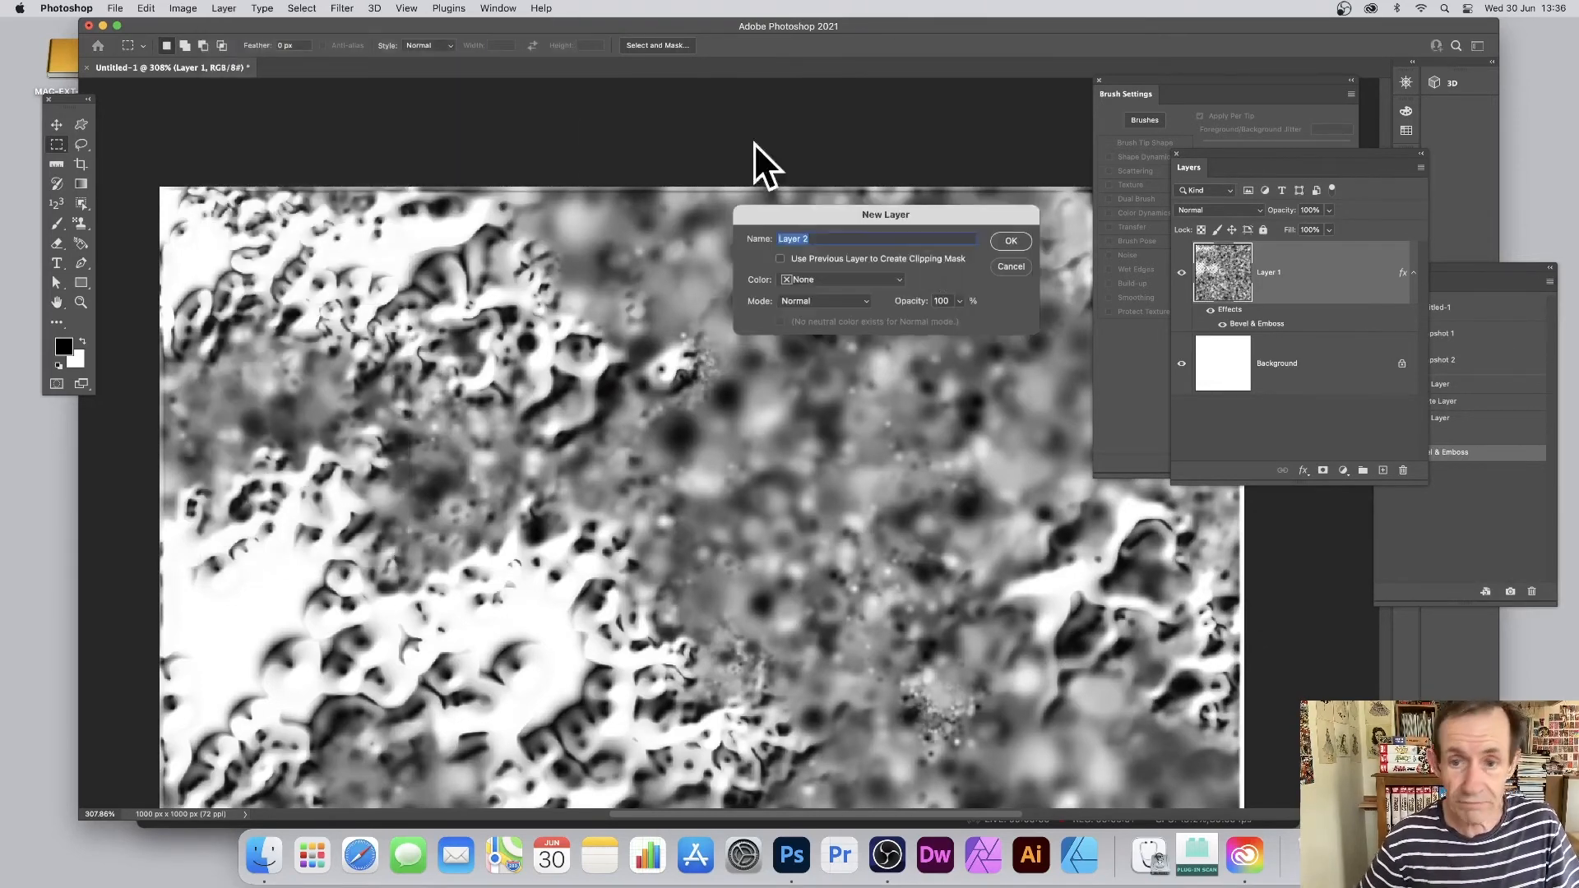
left_click(1024, 236)
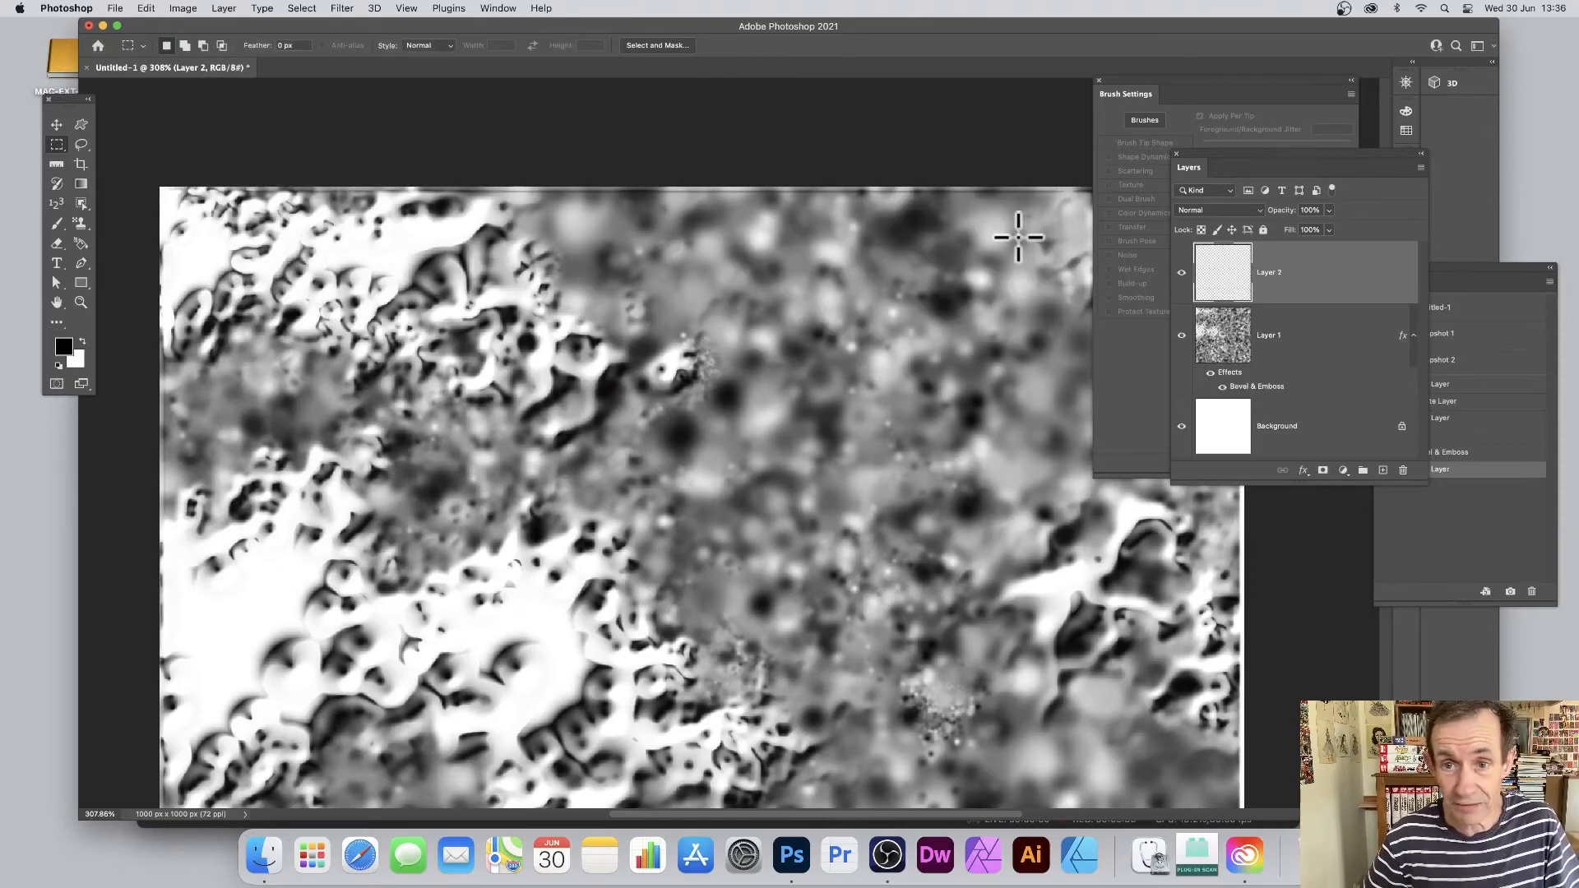
Fill Layer 2 with the custom pattern using the Random Fill script at a density of 3.4 pixels.
left_click(141, 9)
left_click(168, 227)
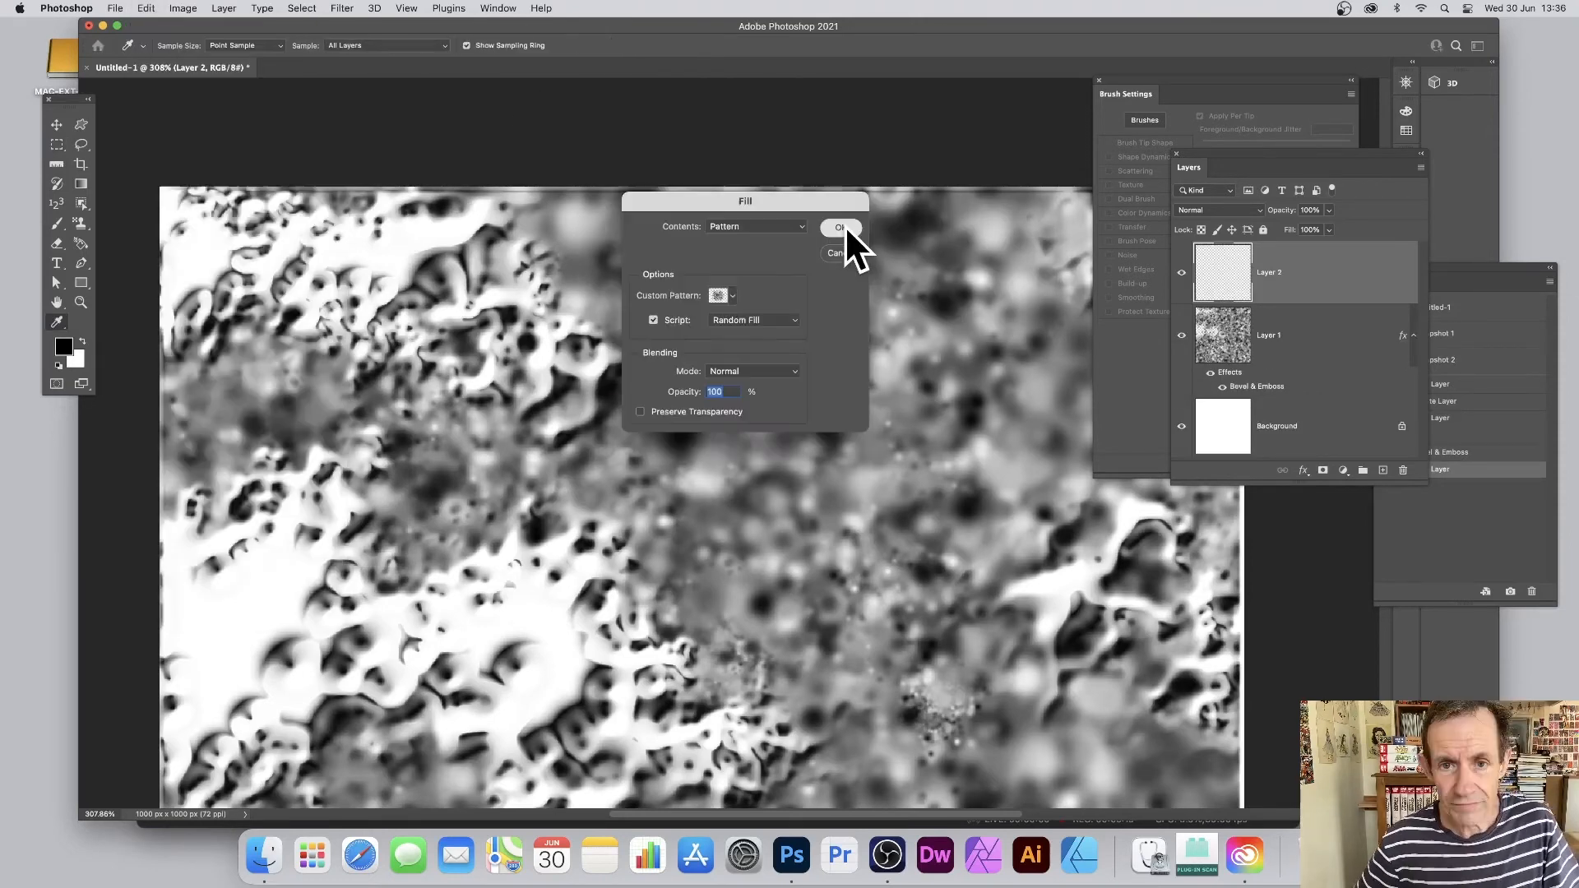
left_click(846, 227)
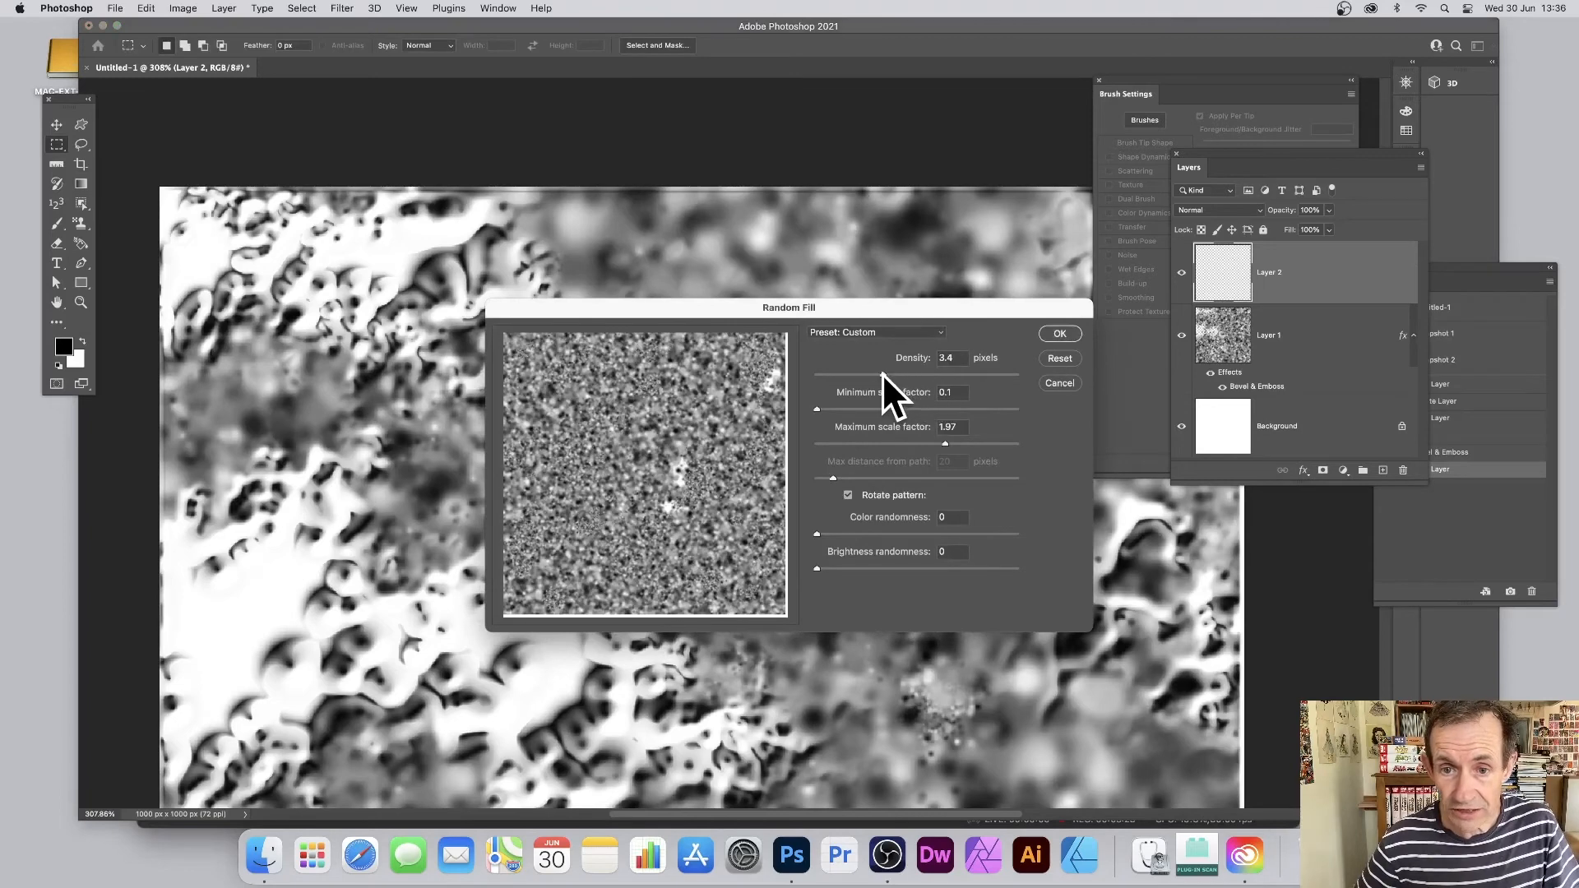
left_click(882, 373)
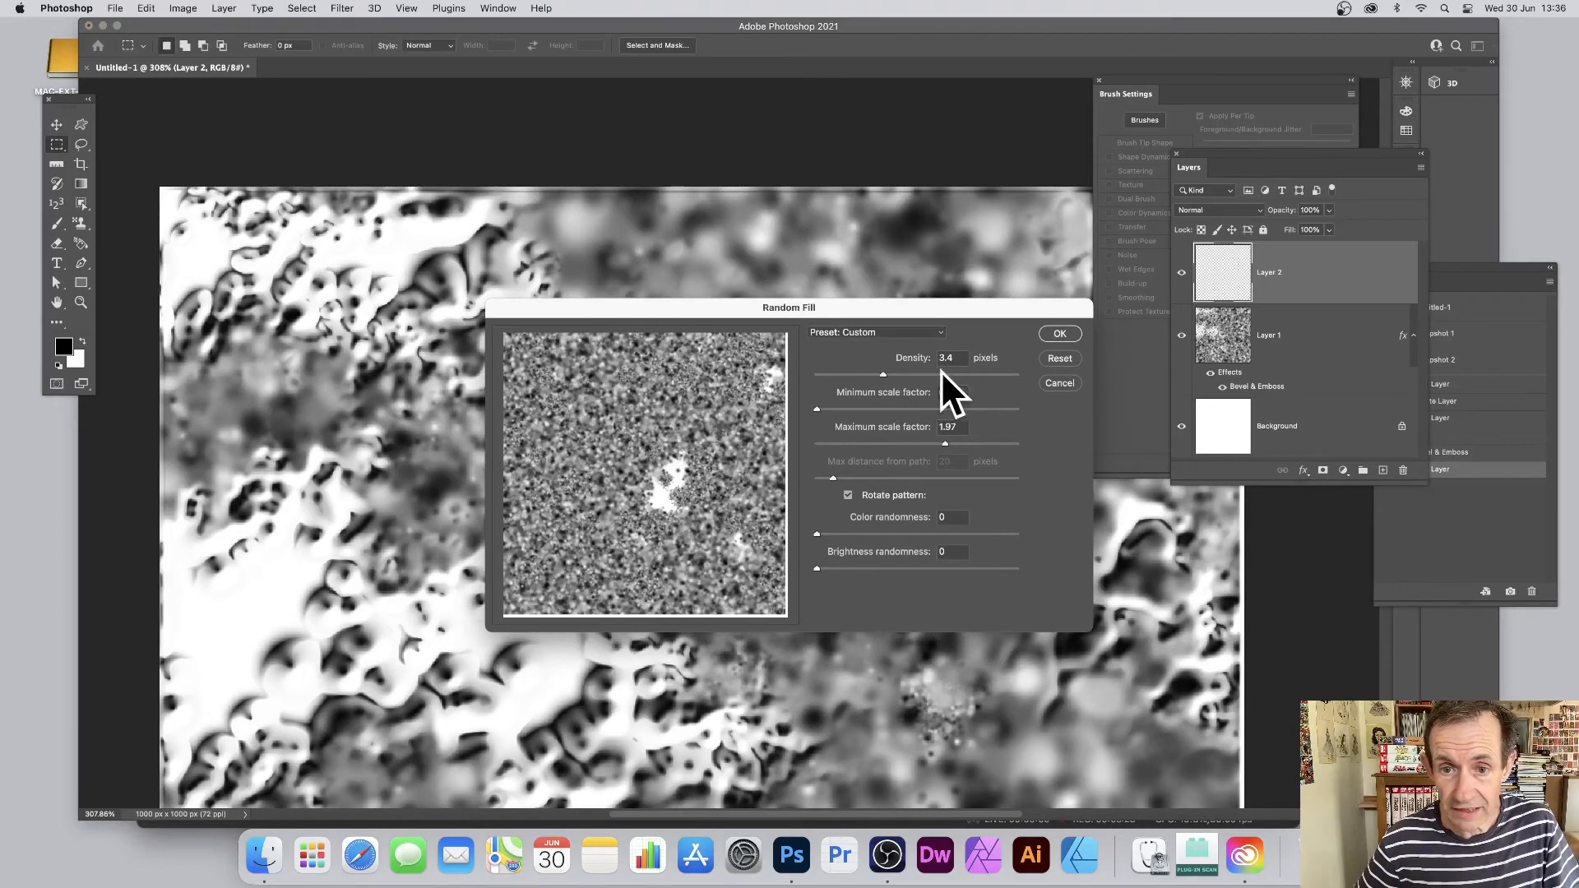
left_click(1060, 333)
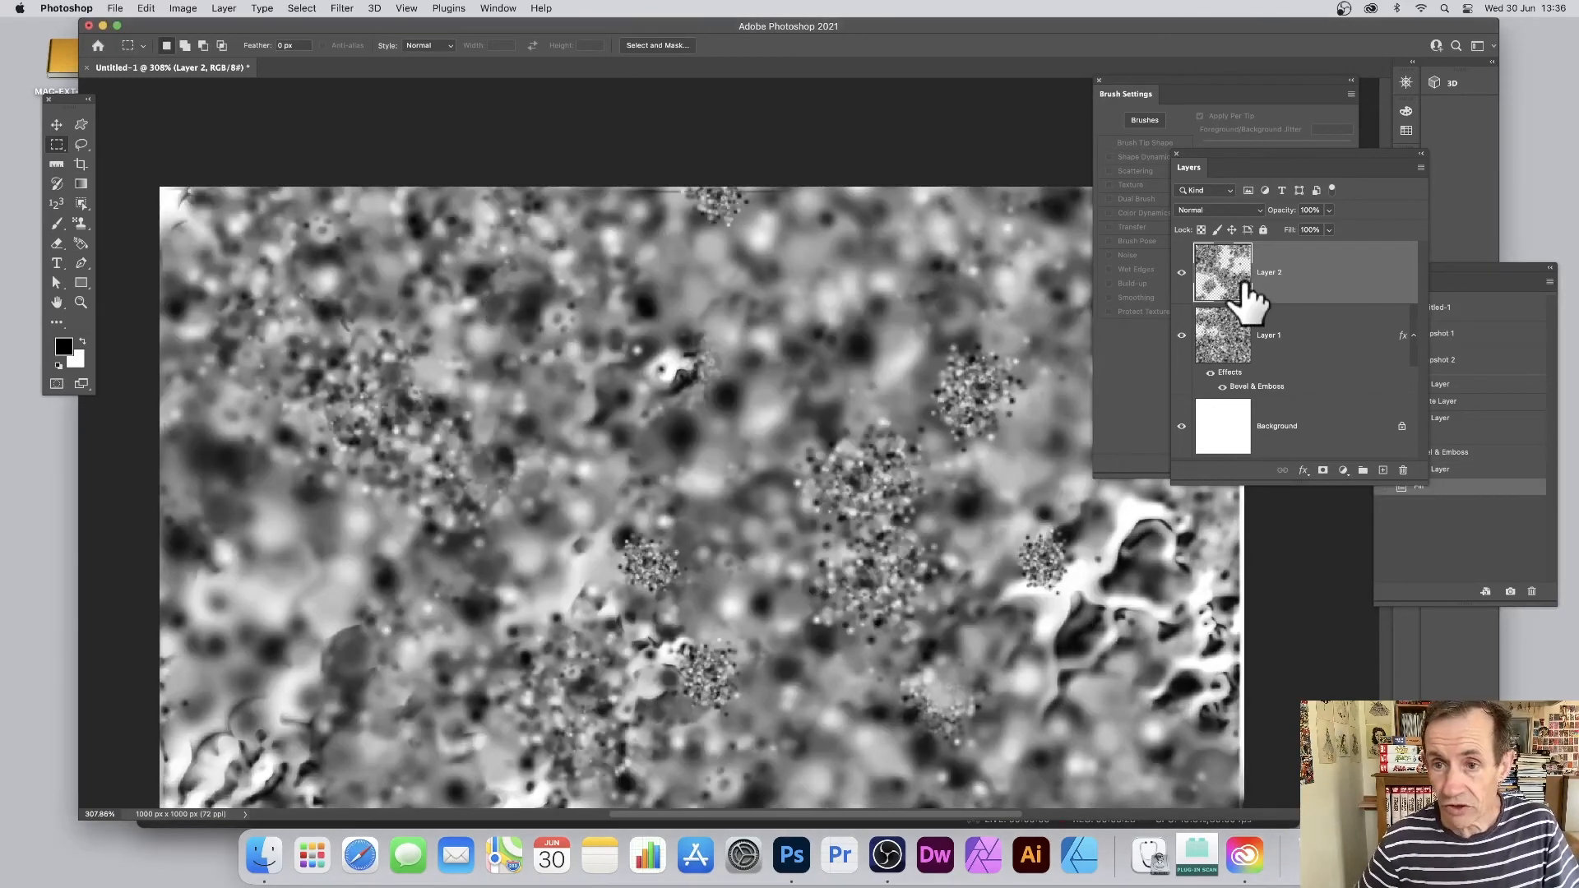
Add a Bevel & Emboss layer style to the pattern-filled Layer 2.
left_click(227, 9)
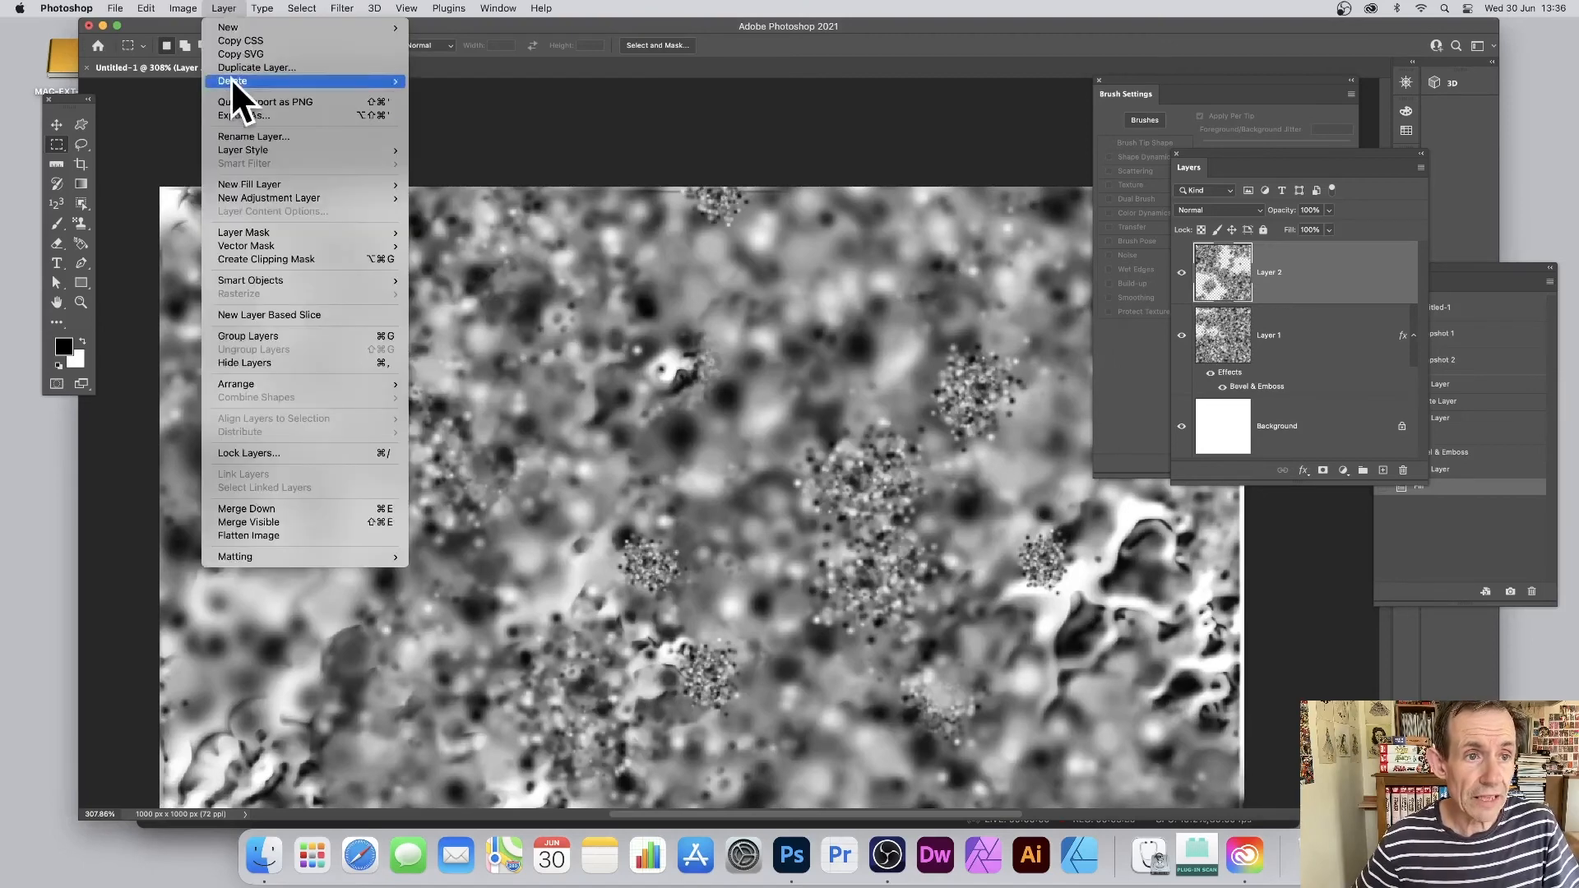
mouse_move(244, 150)
left_click(459, 166)
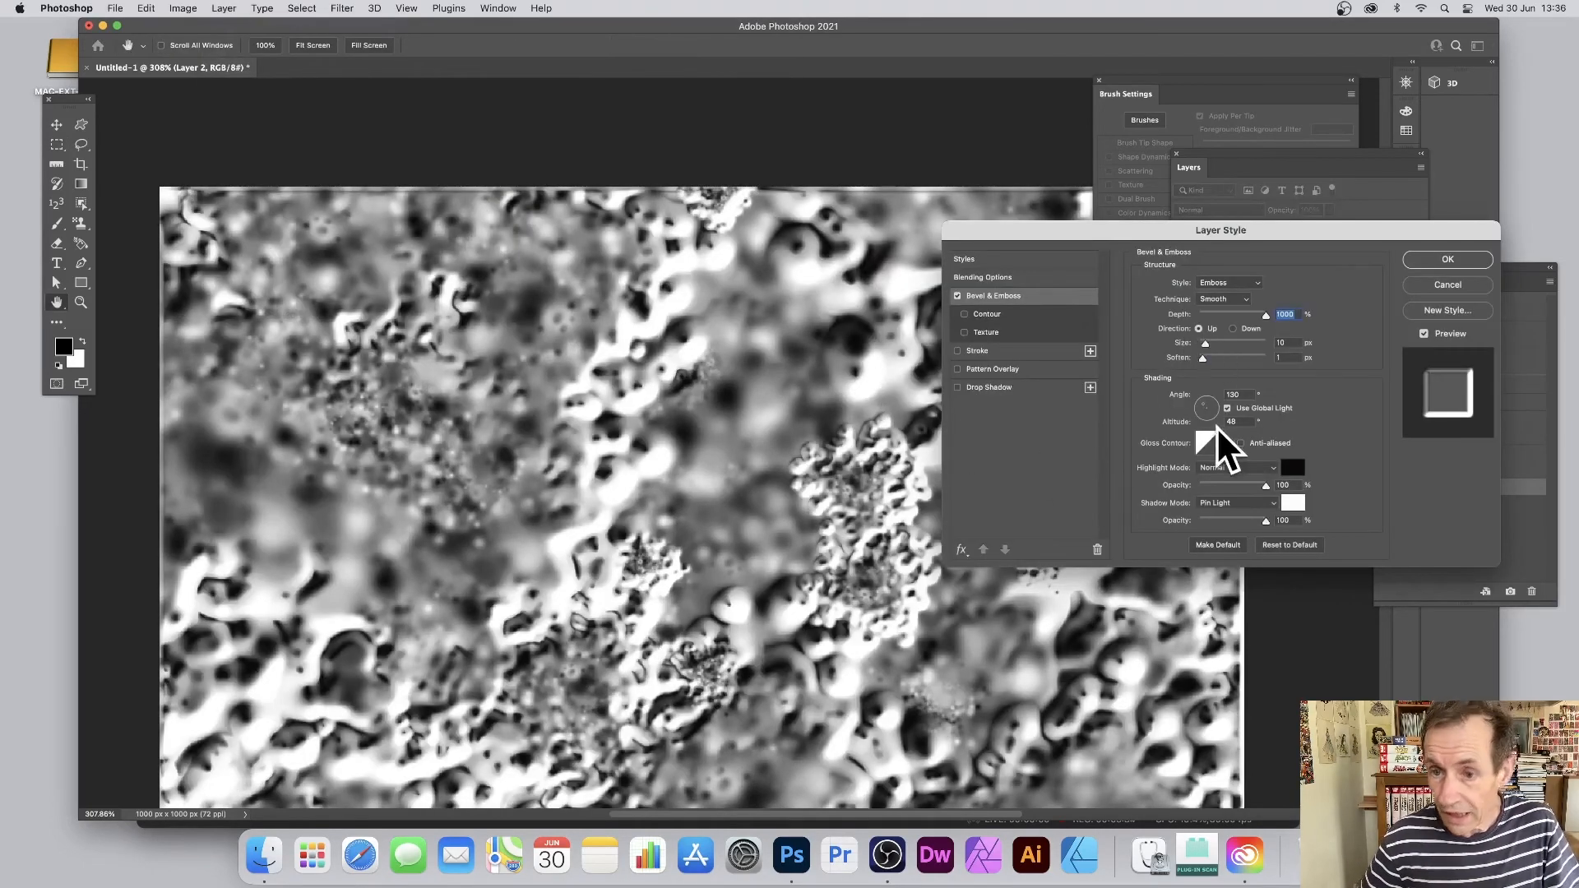
Try different gloss contours on Layer 2's bevel and restore the straight linear contour.
left_click(1224, 444)
left_click(1183, 477)
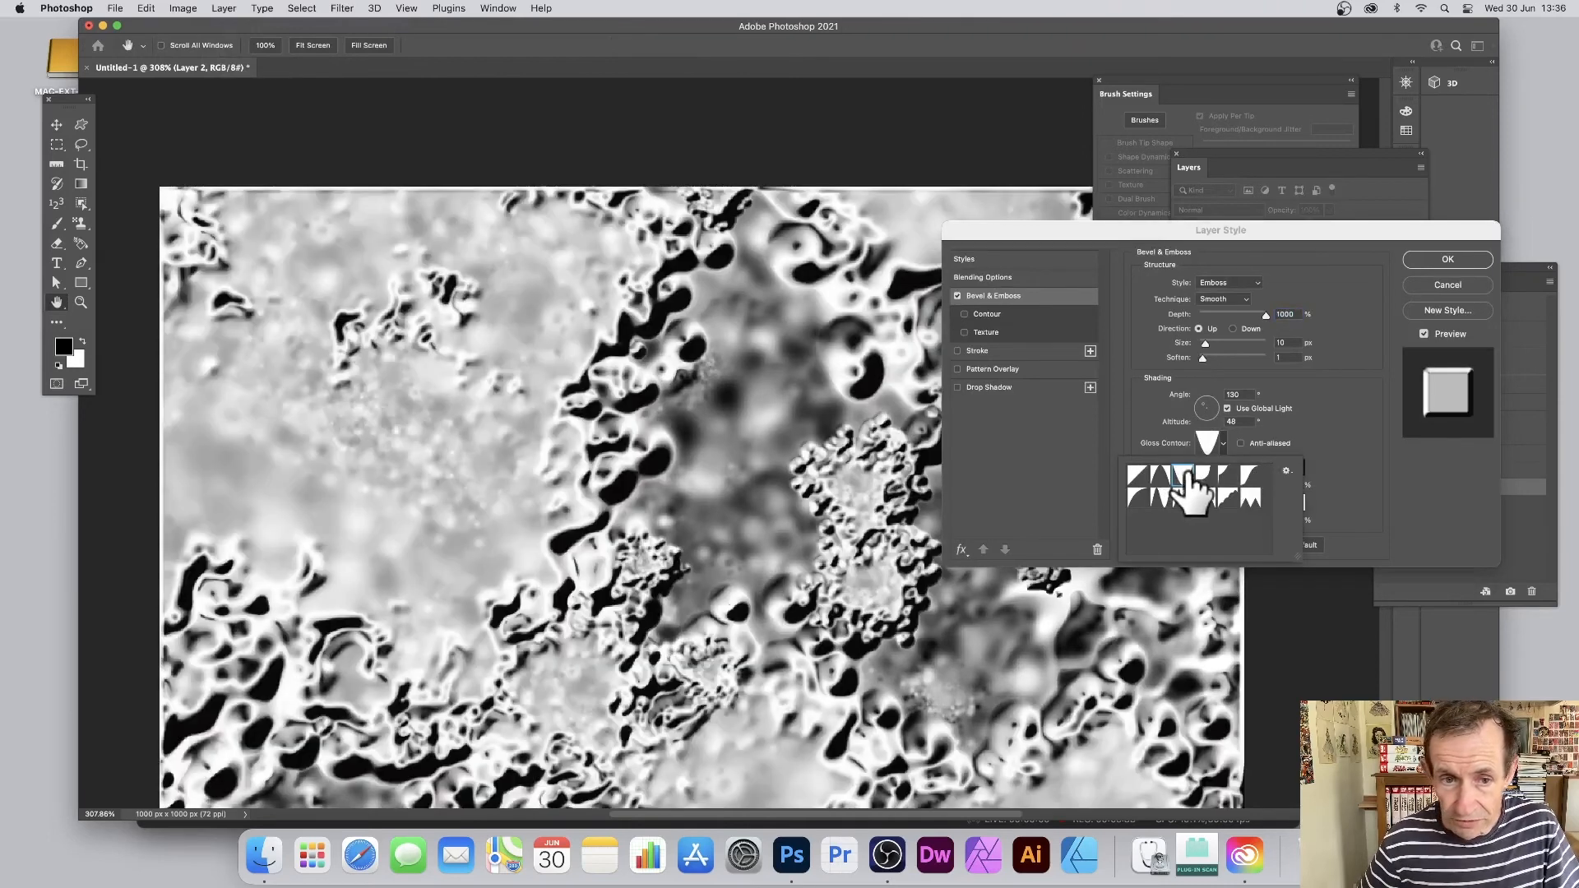
left_click(1183, 496)
left_click(1159, 497)
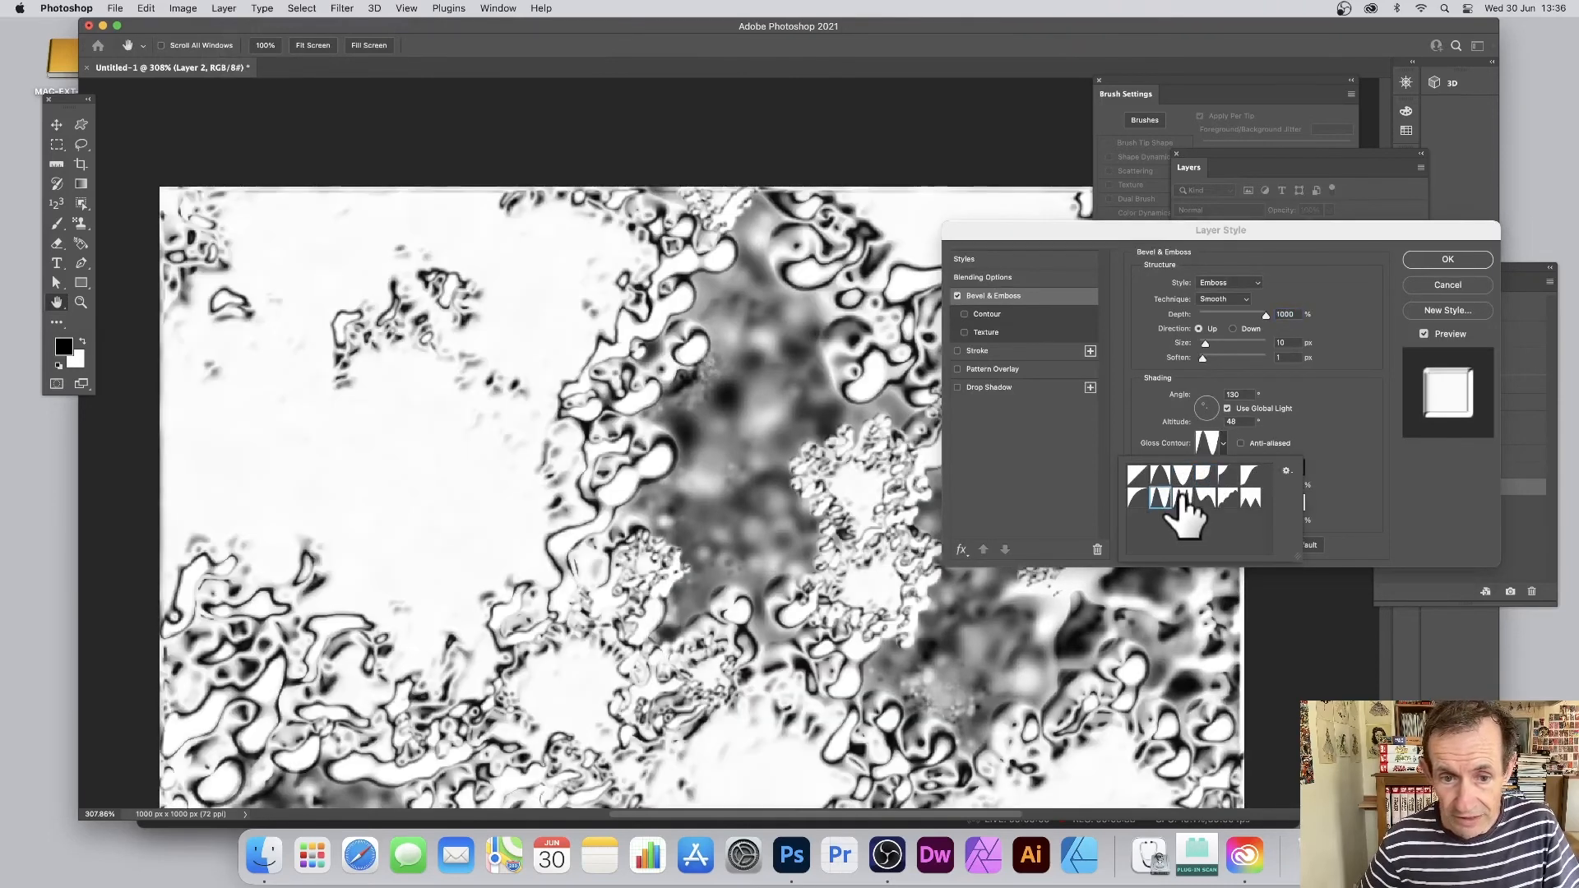
left_click(1183, 498)
left_click(1138, 475)
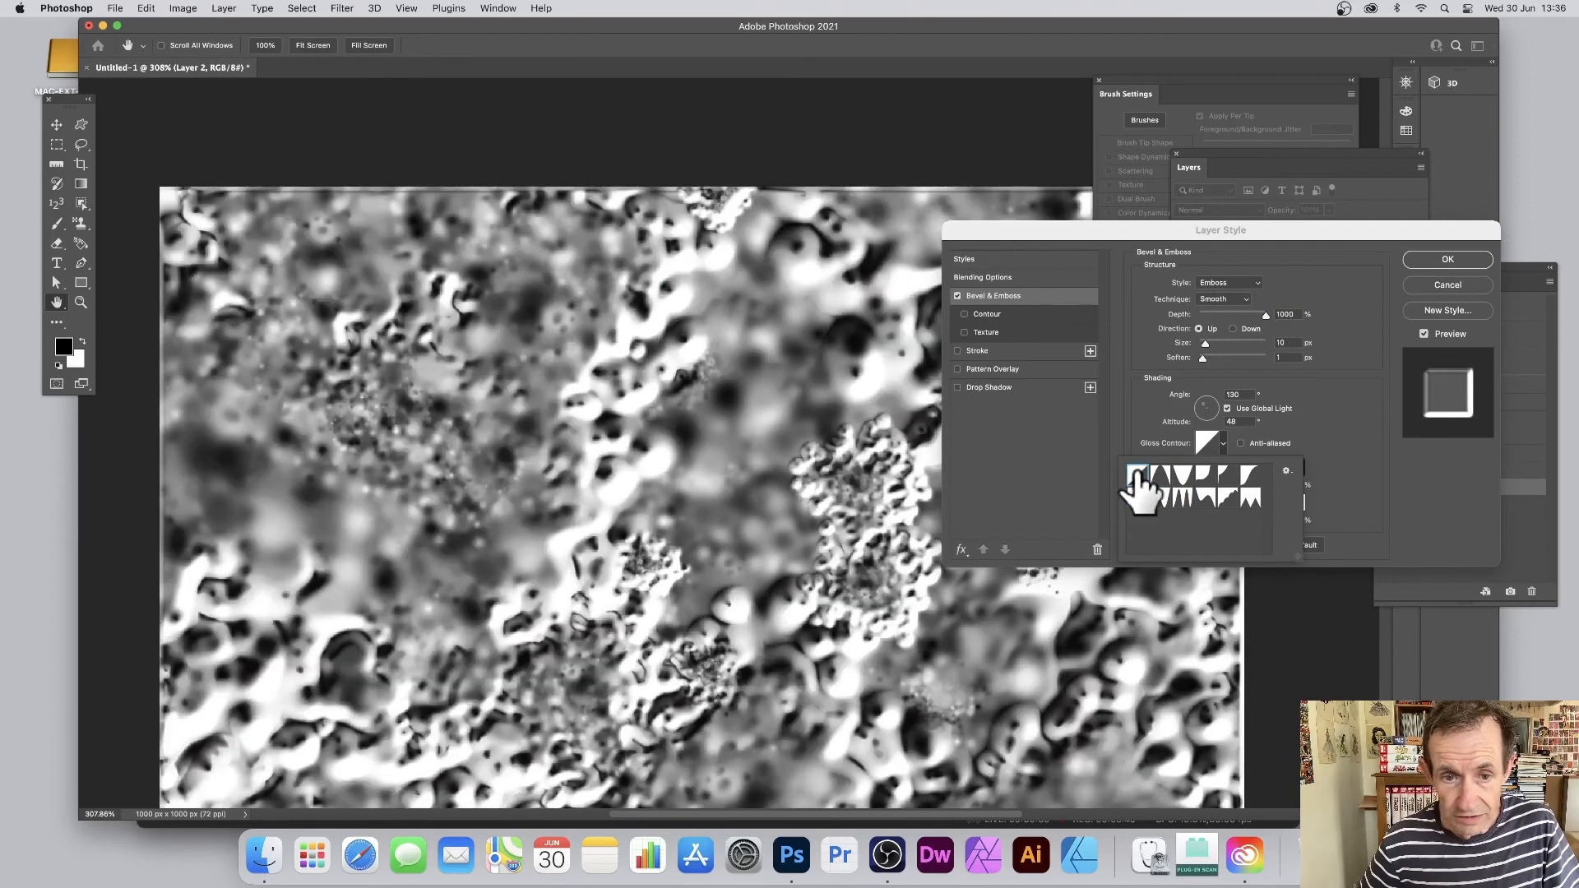
left_click(1363, 442)
Apply Layer 2's bevel with a light angle of 177° and altitude of 26°, and flatten the image.
left_click_drag(1199, 415, 1199, 416)
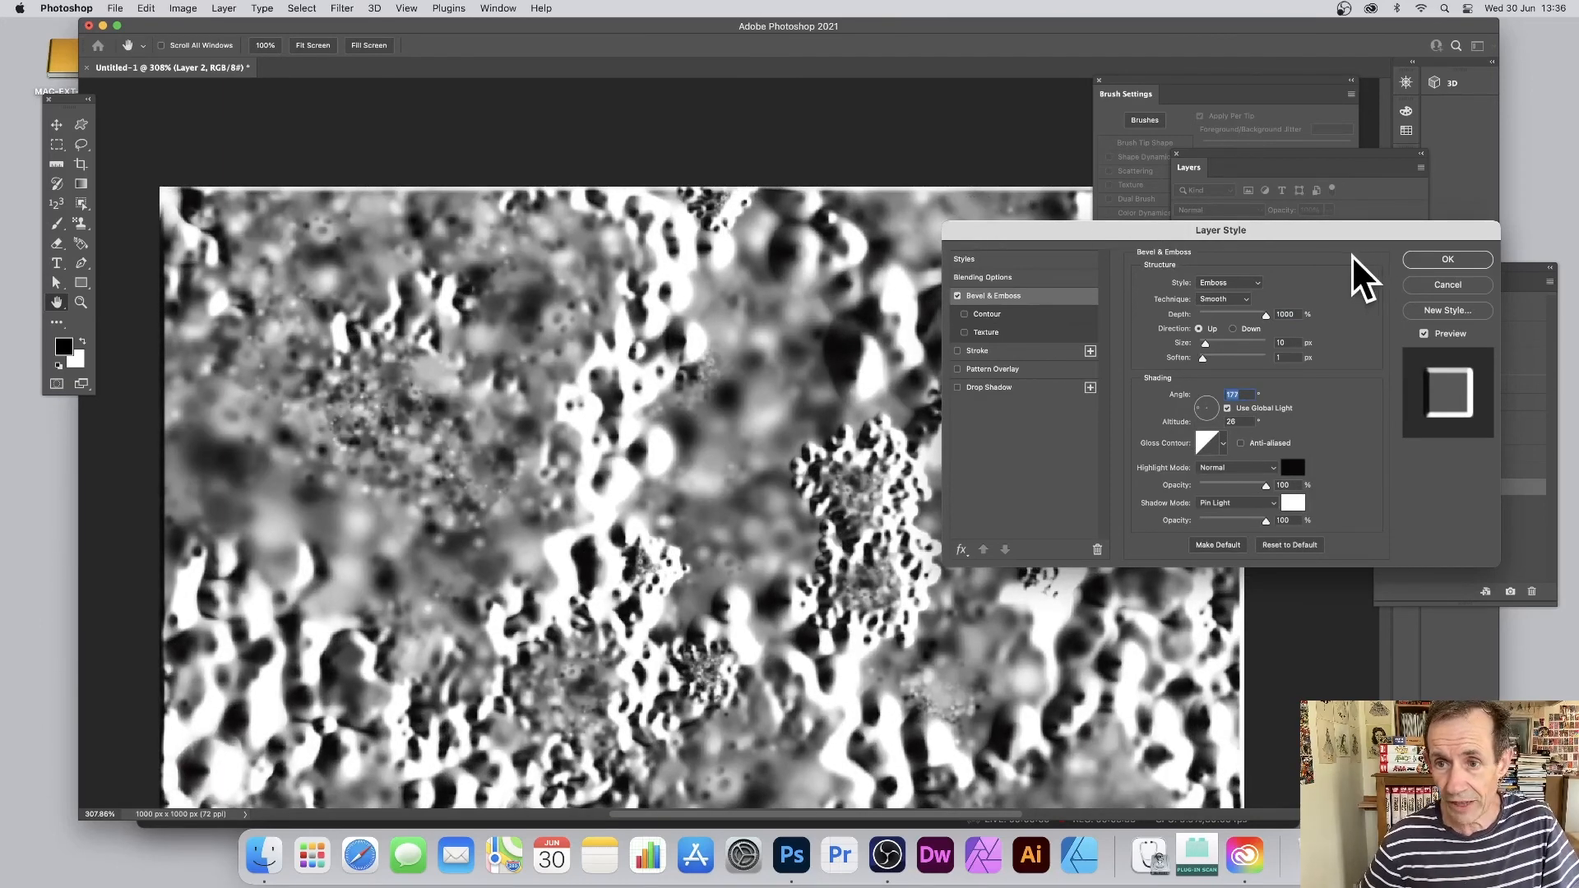
left_click(1441, 260)
left_click(222, 8)
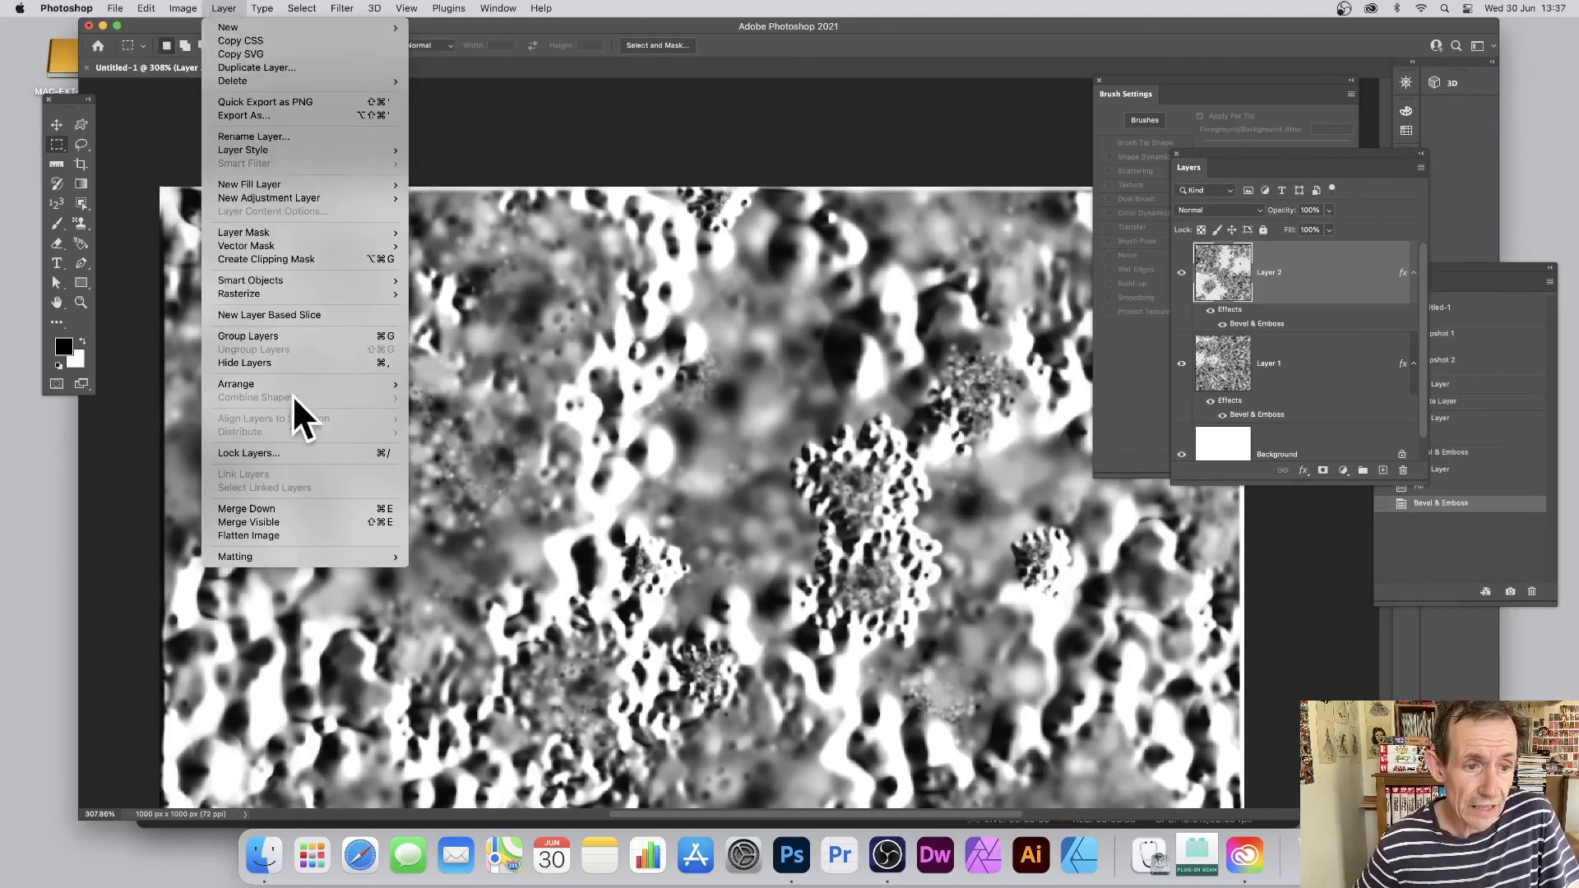
left_click(270, 536)
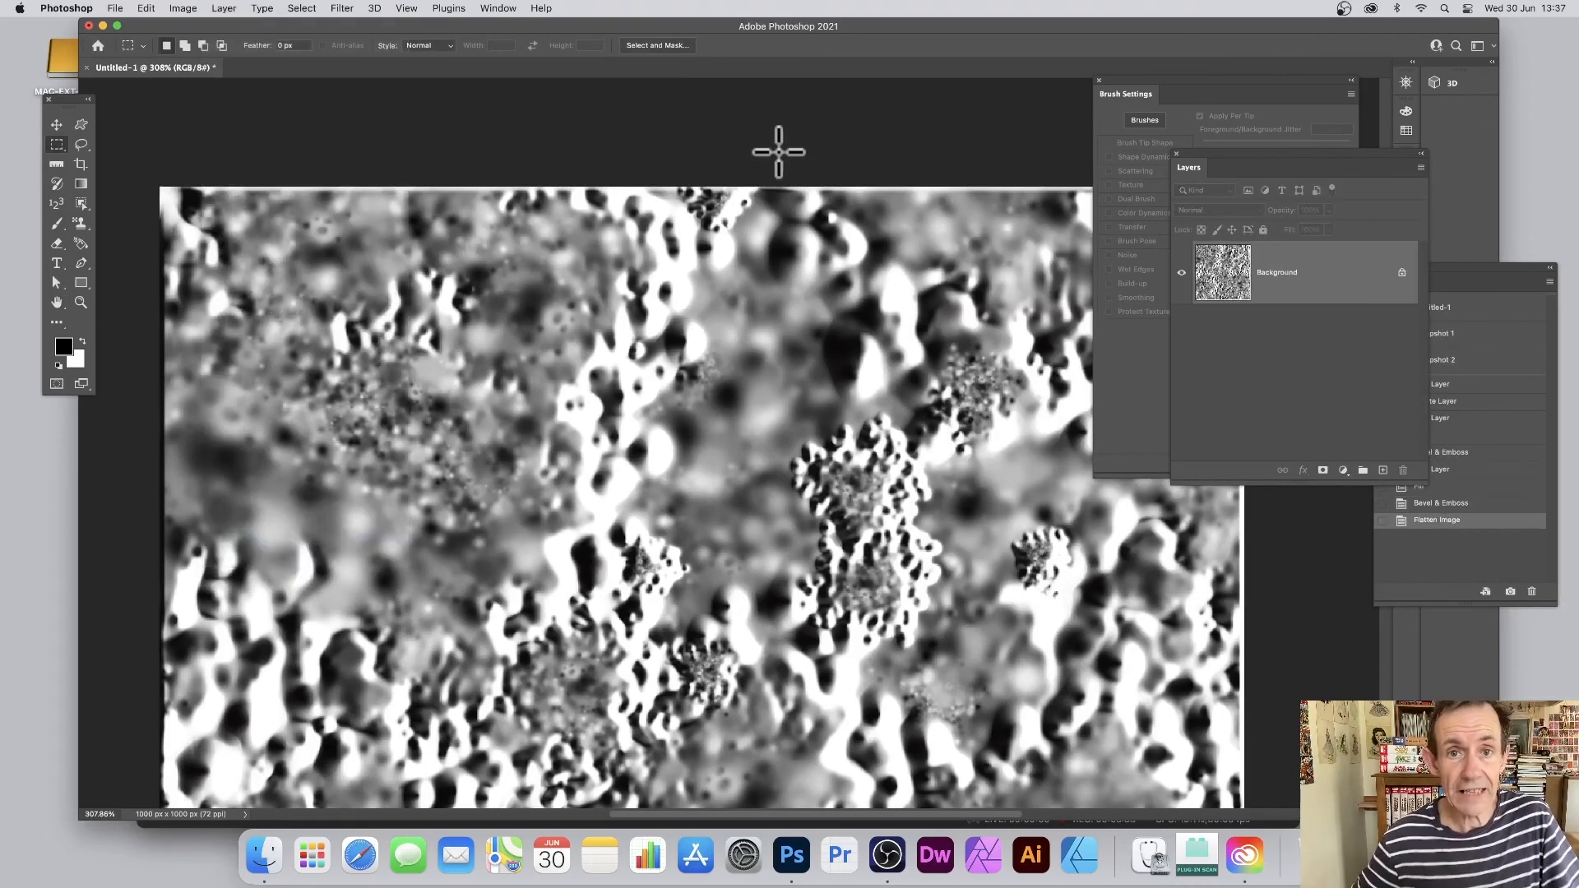